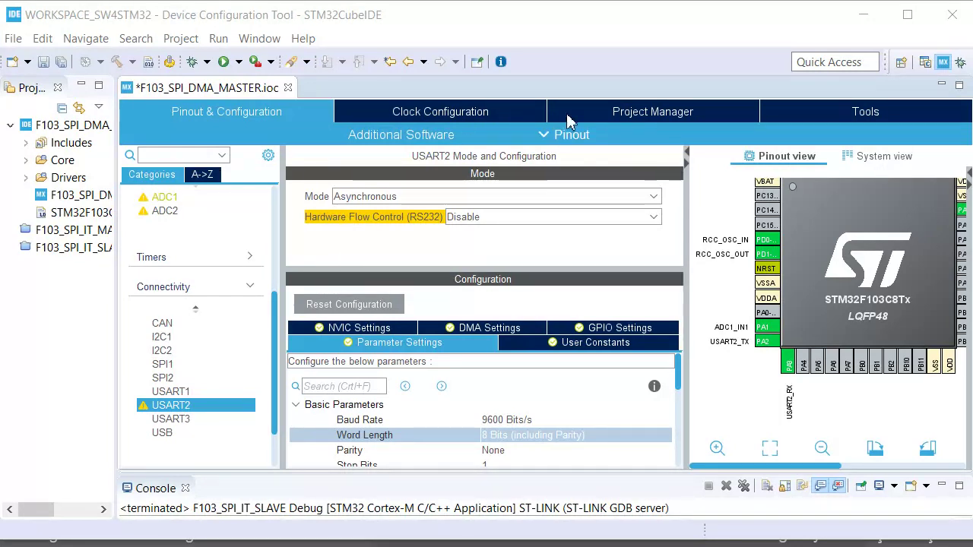
- Set the HCLK frequency to 72 MHz in the clock configuration and accept the automatic clock solution
click(475, 112)
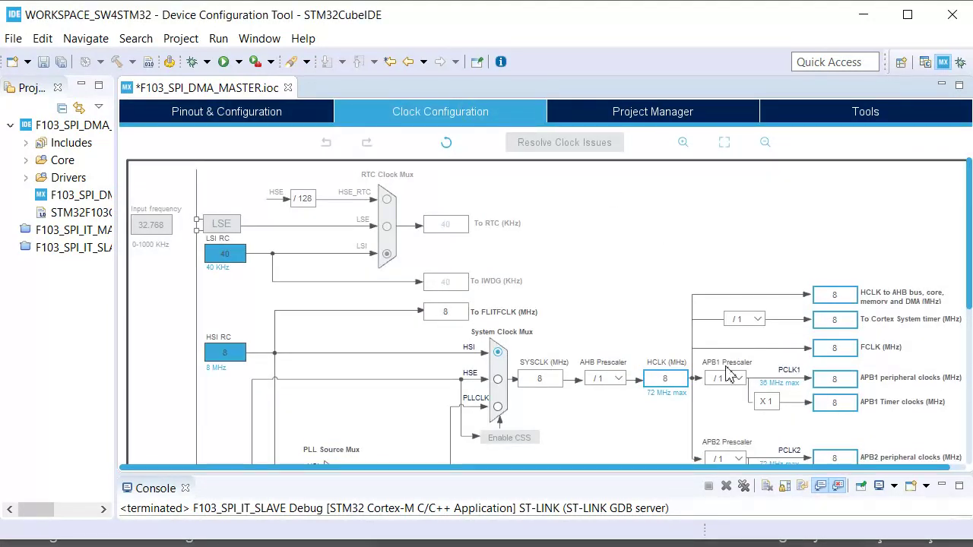
scroll(749, 365, down, 3)
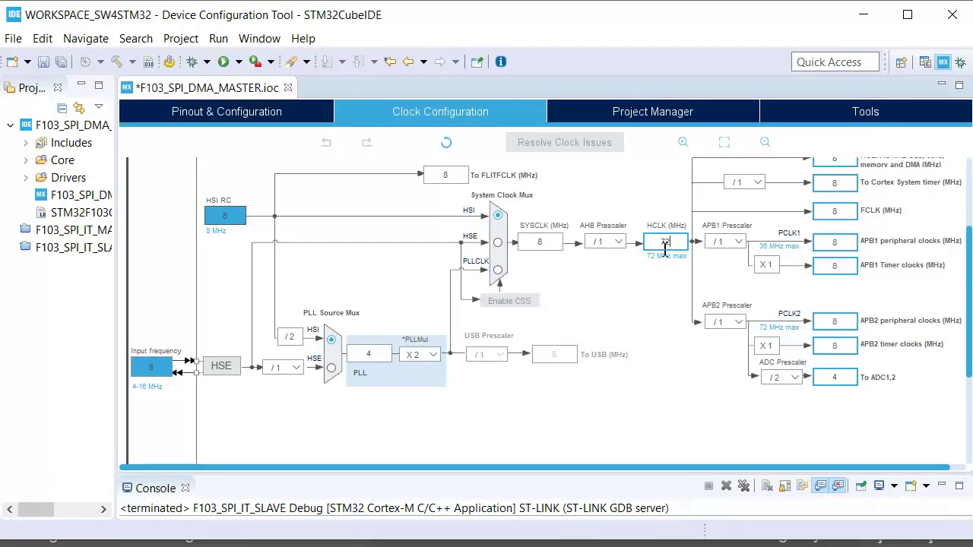
key(Return)
click(330, 275)
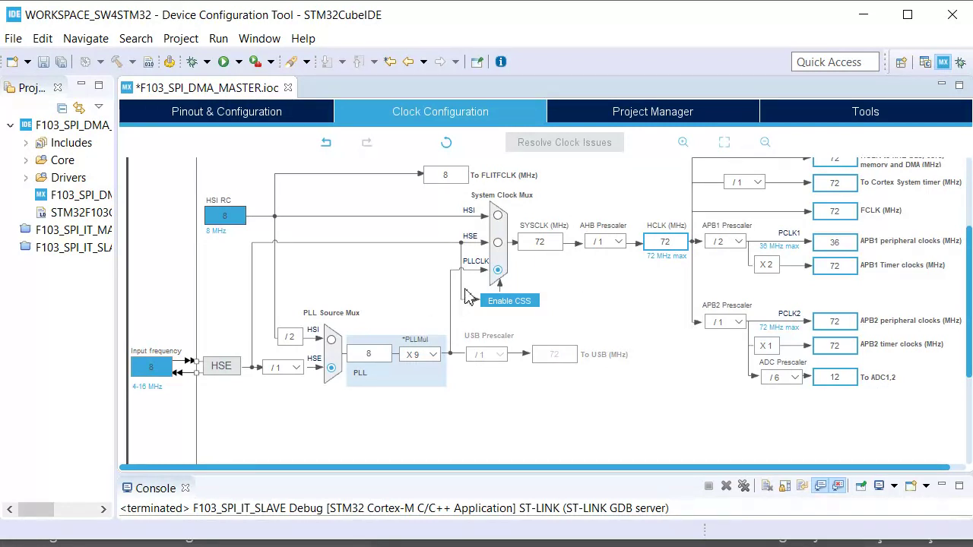
- Assign the RTC_OUT function to pin PC13 in the chip pinout
click(221, 120)
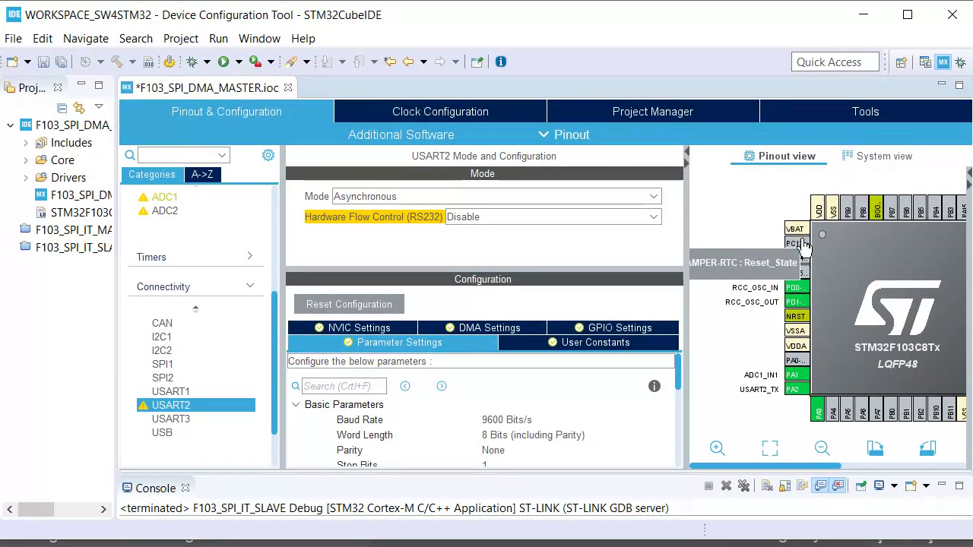
click(795, 244)
click(838, 274)
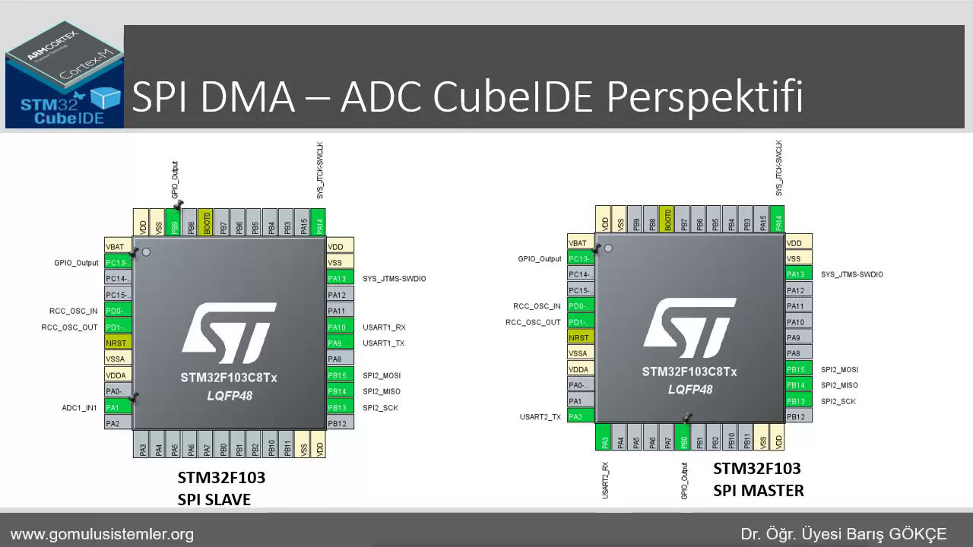
- Consult the reference pinout slide, minimise the project explorer, and configure pin PB0 as GPIO_Output
mouse_move(186, 543)
click(266, 532)
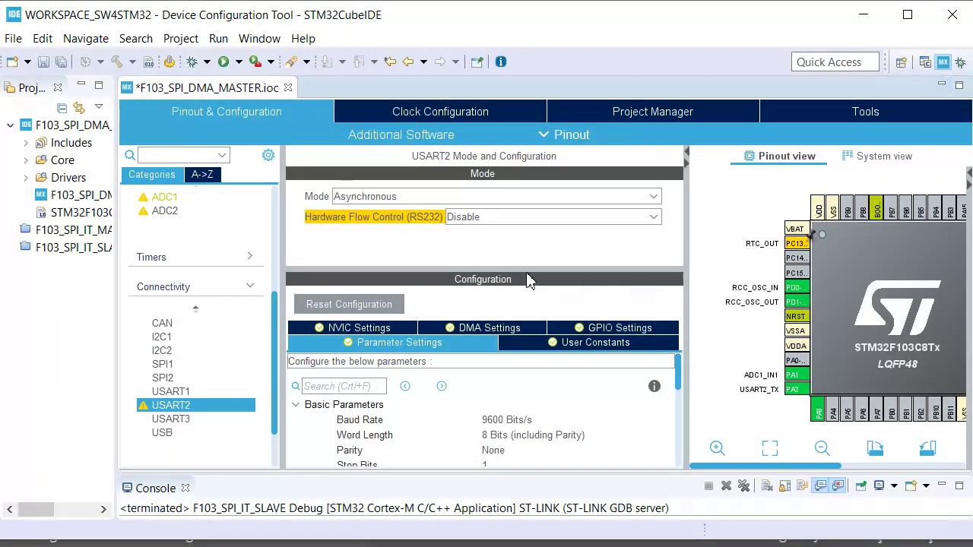
click(81, 85)
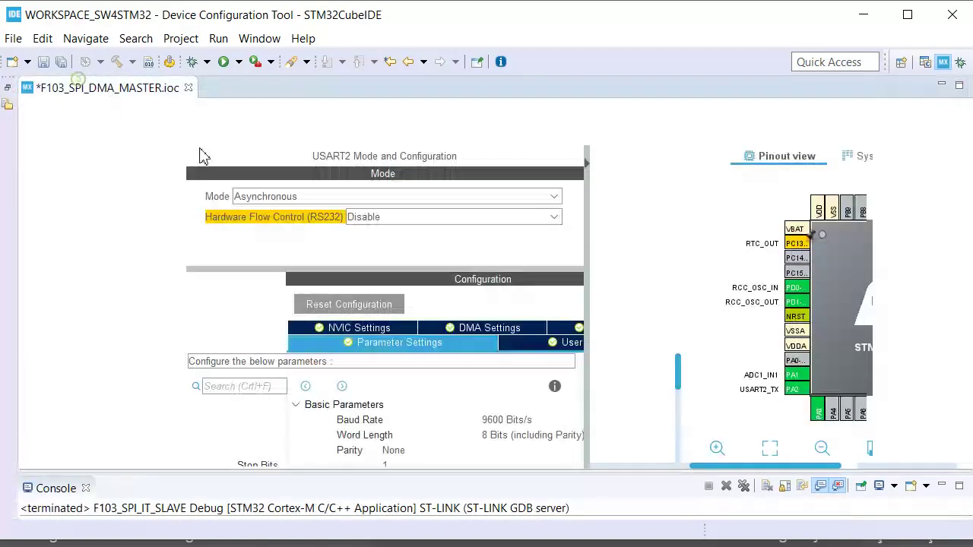
scroll(838, 339, up, 1)
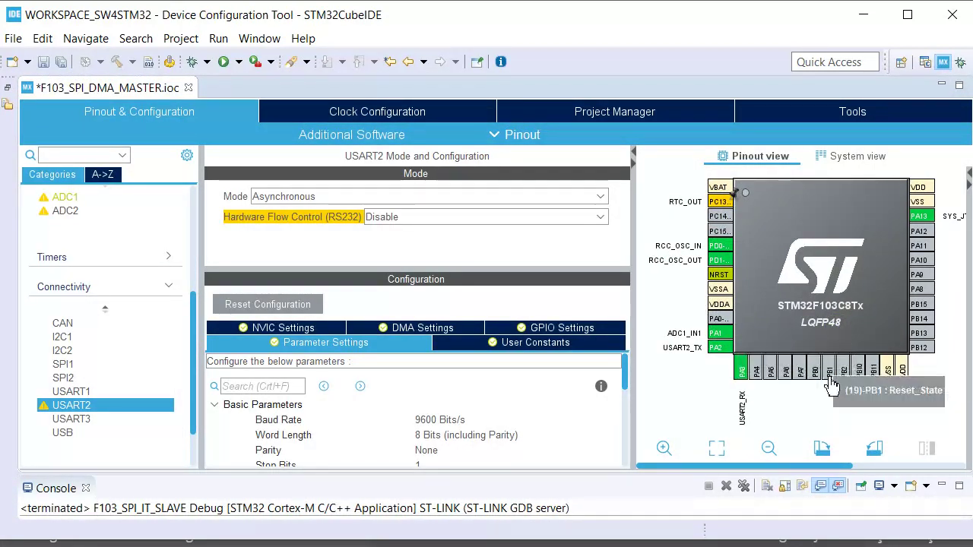
scroll(828, 374, up, 1)
drag(828, 374, 823, 318)
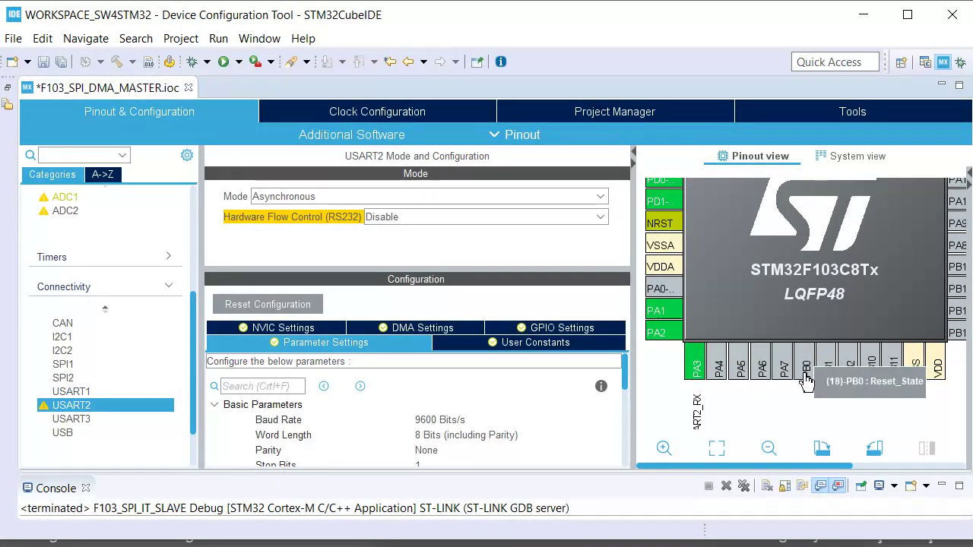
click(806, 369)
click(847, 336)
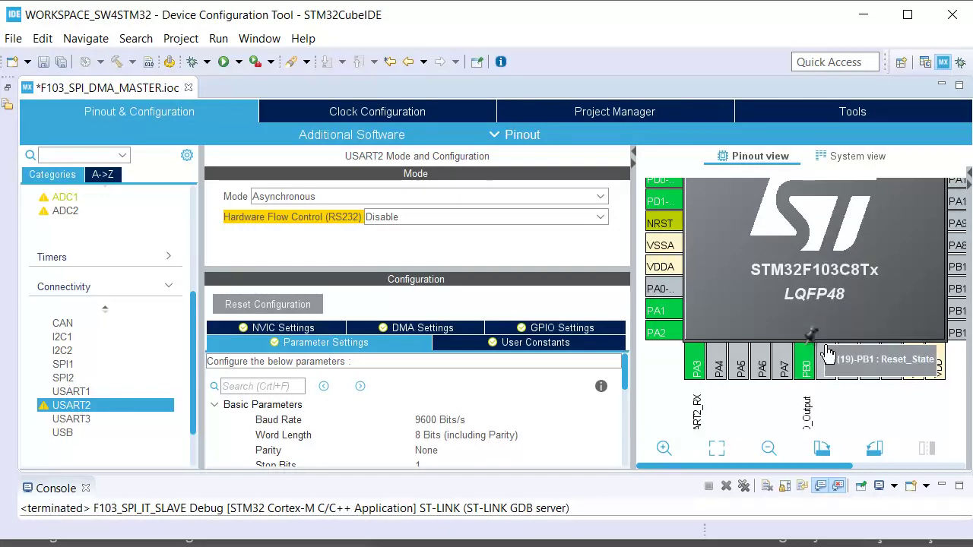
- Change the function of pin PC13 to GPIO_Output in the chip pinout
scroll(830, 284, down, 2)
scroll(833, 304, up, 1)
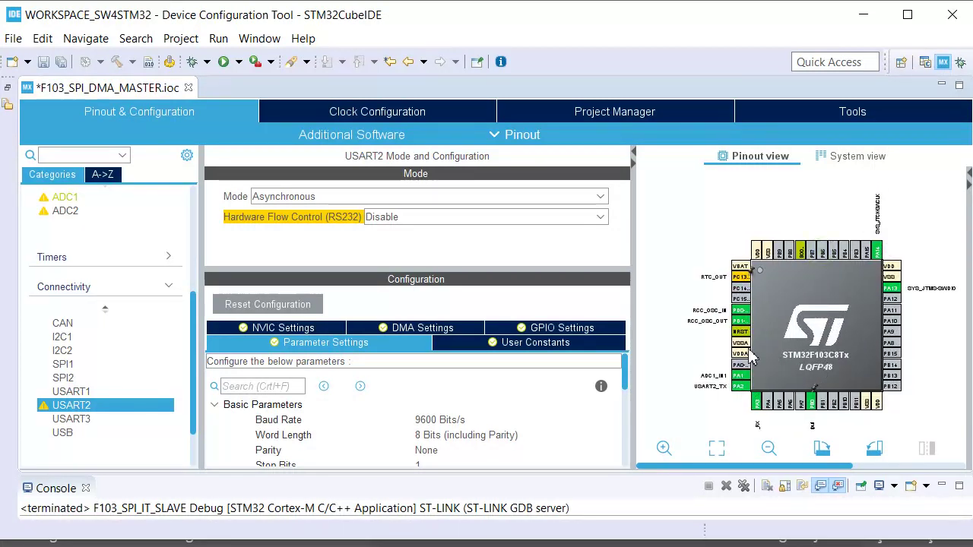
scroll(848, 388, up, 2)
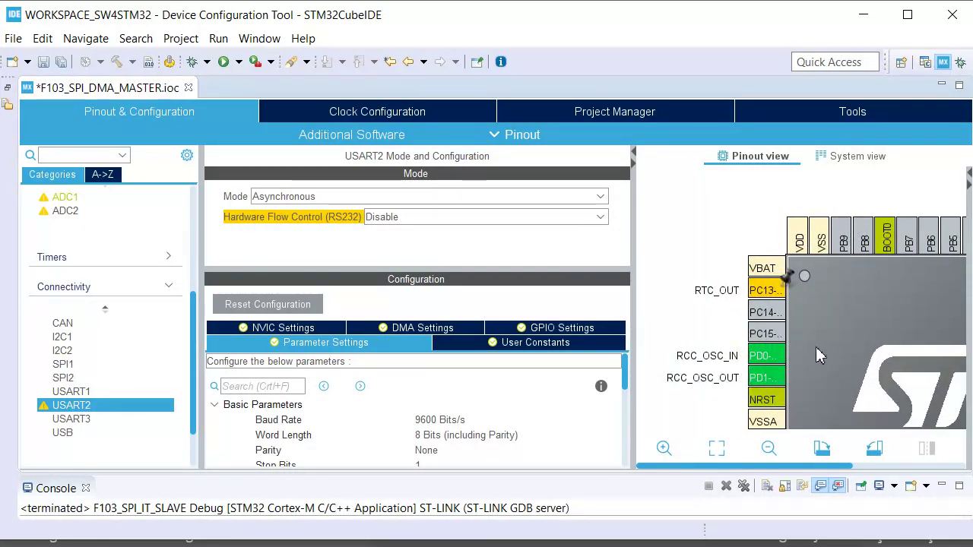
click(762, 293)
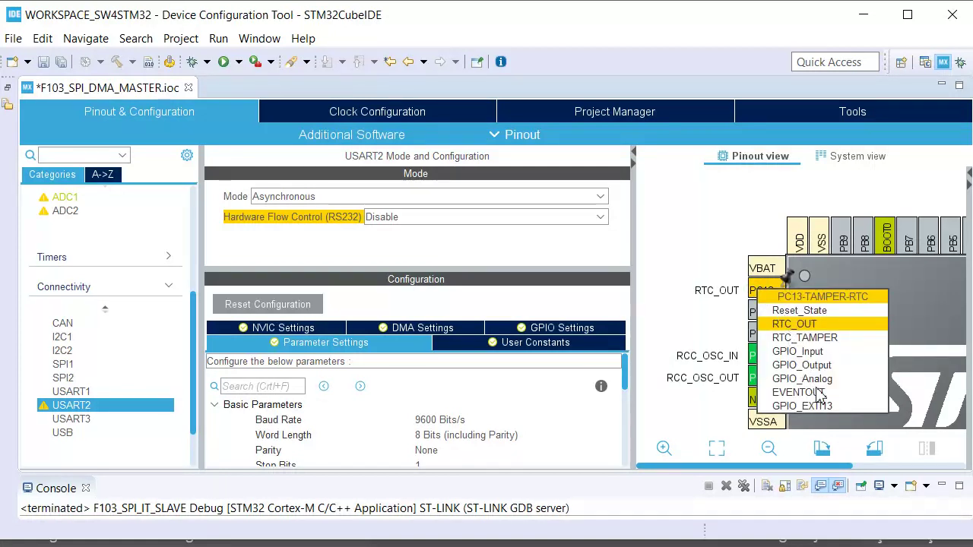
click(807, 366)
- Enlarge the pinout view and examine the pin assignments around the chip
drag(938, 356, 835, 313)
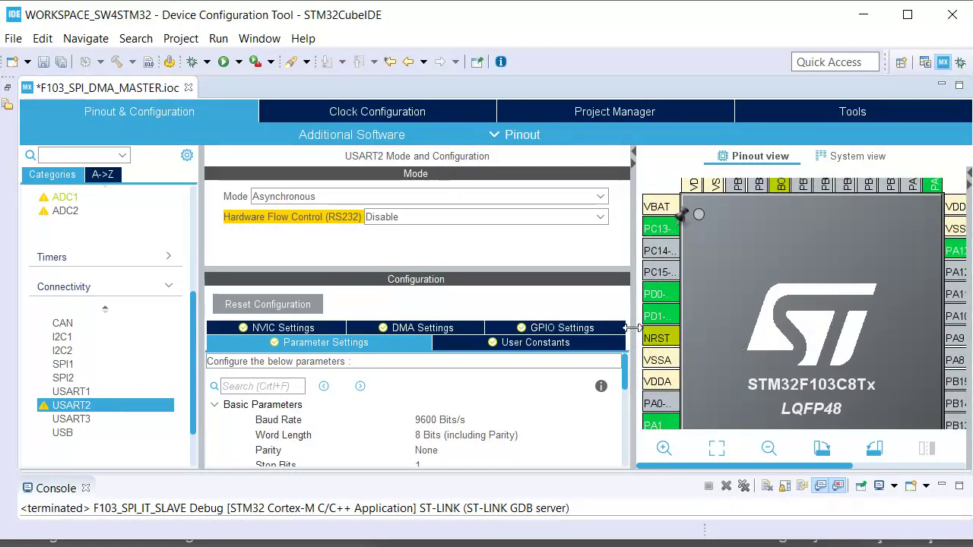
drag(633, 329, 446, 328)
scroll(737, 372, down, 3)
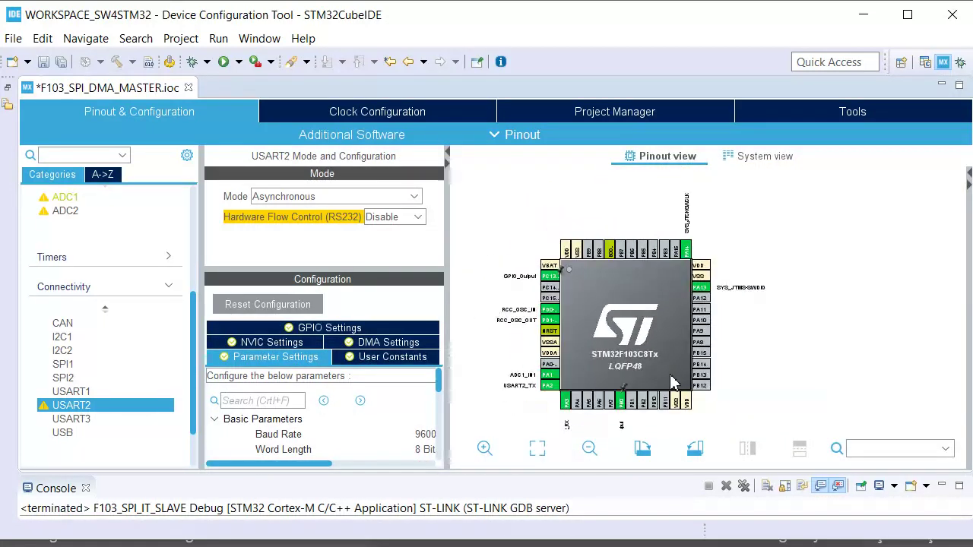
scroll(650, 380, up, 4)
scroll(650, 380, down, 2)
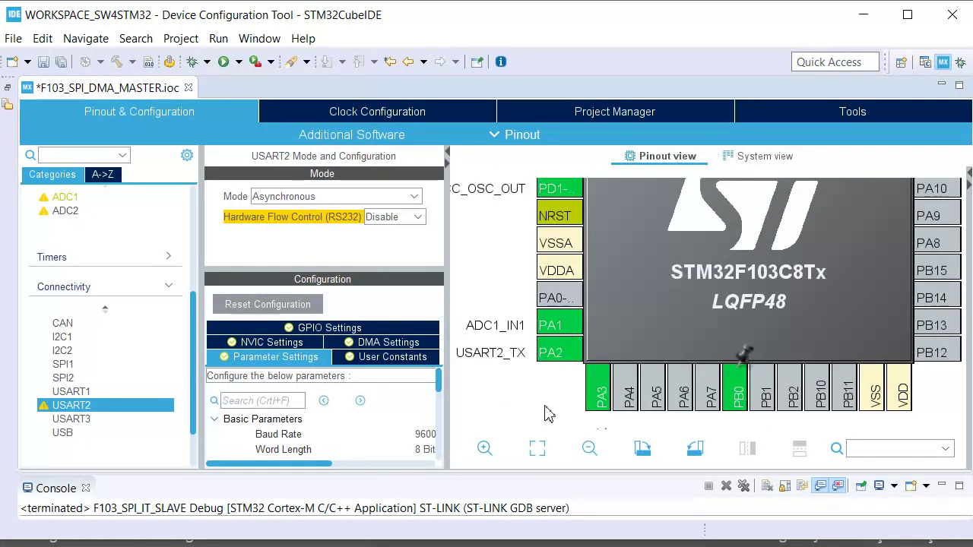
scroll(730, 288, down, 2)
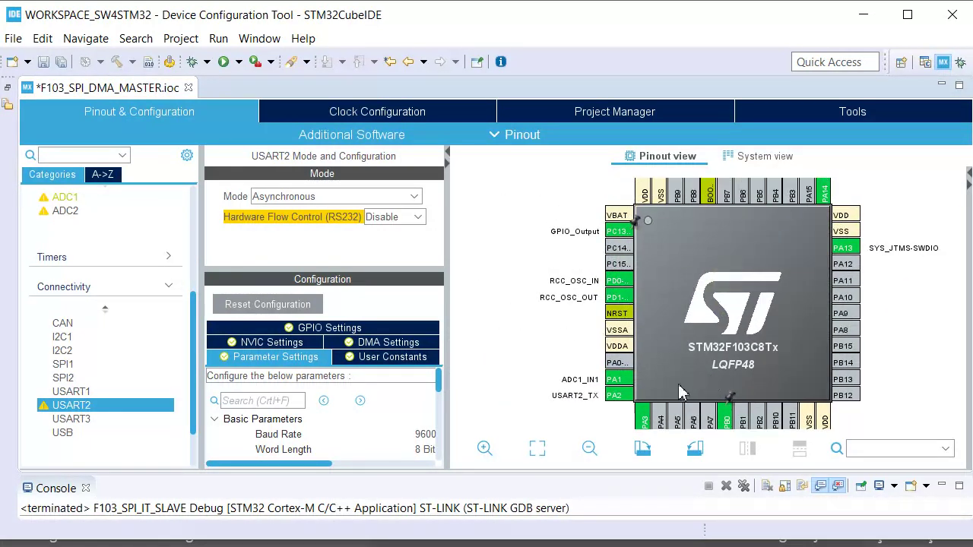
- Enlarge the configuration area and set the SPI2 peripheral's mode to Full-Duplex Master
drag(451, 315, 499, 315)
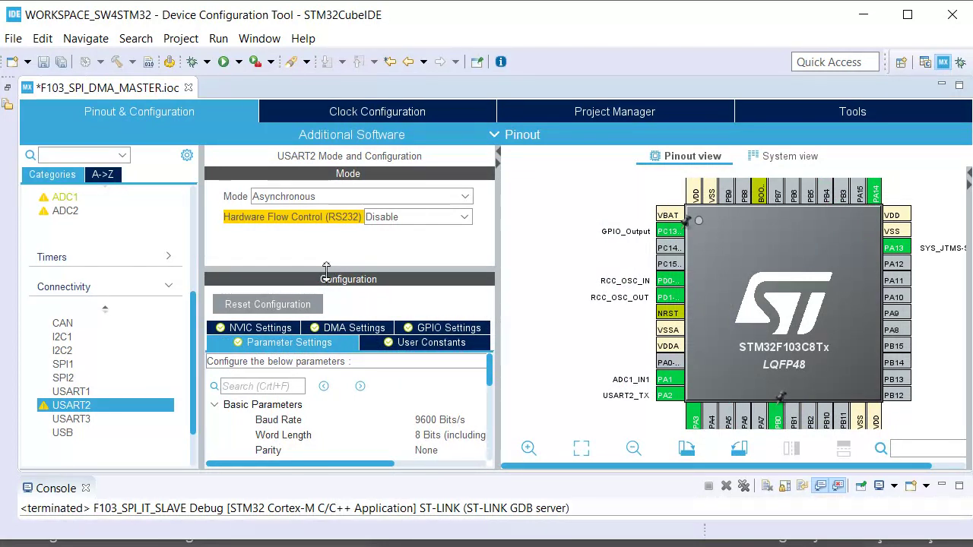
drag(321, 267, 334, 199)
drag(500, 282, 569, 280)
click(65, 378)
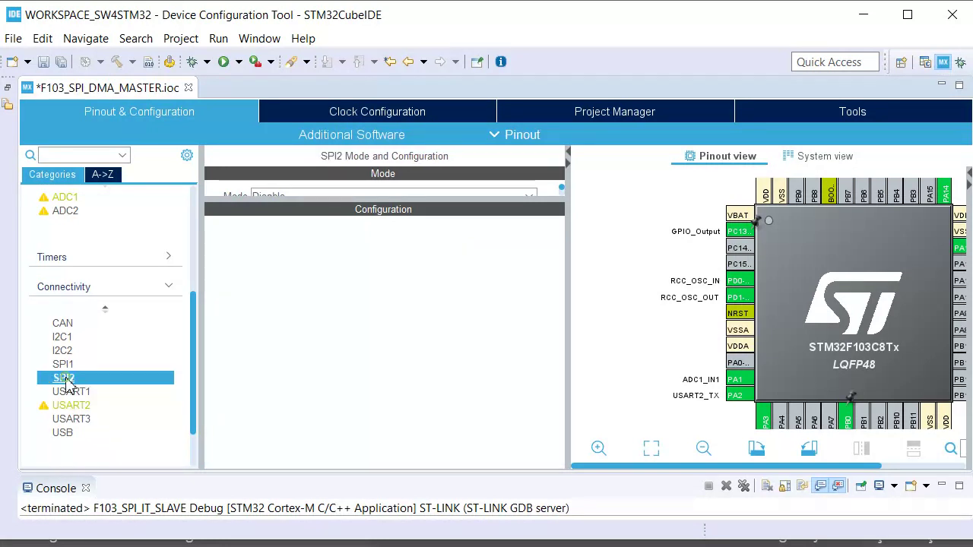
drag(296, 204, 299, 247)
click(307, 198)
click(315, 226)
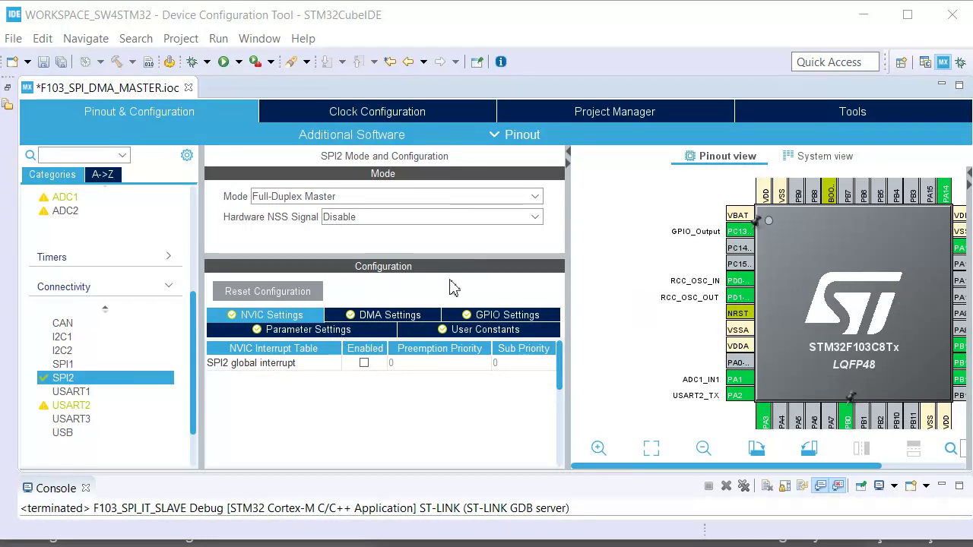
- Enable the SPI2 global interrupt and widen the SPI2 configuration area
click(364, 364)
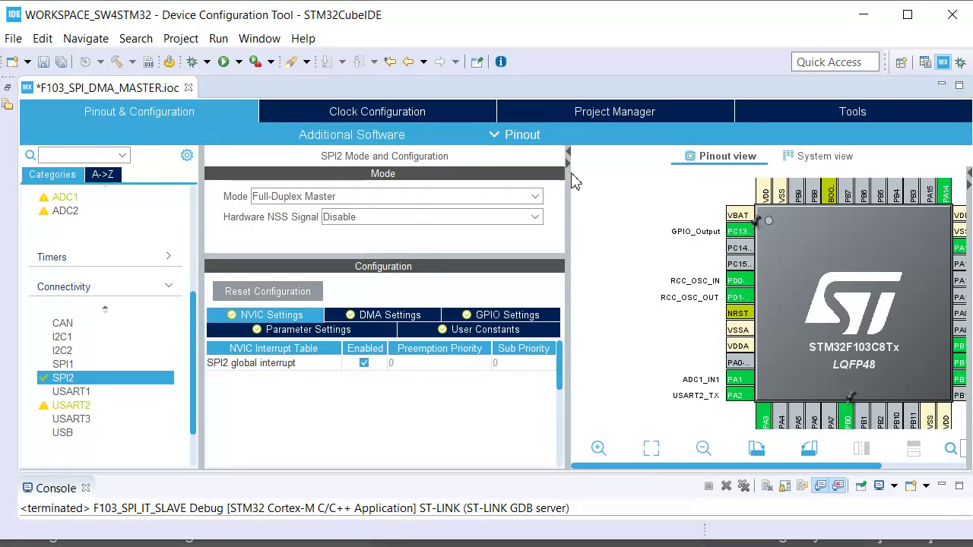
drag(570, 176, 626, 176)
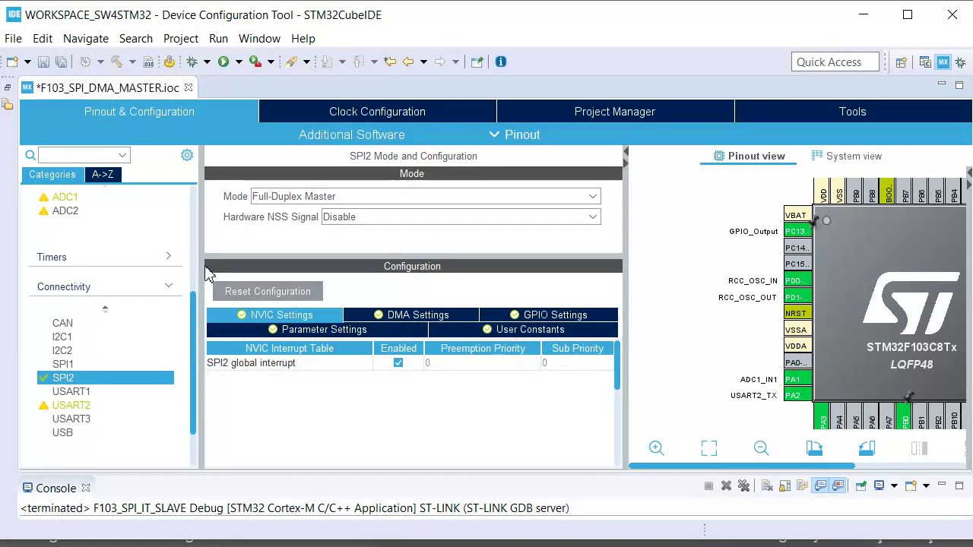
drag(199, 273, 165, 289)
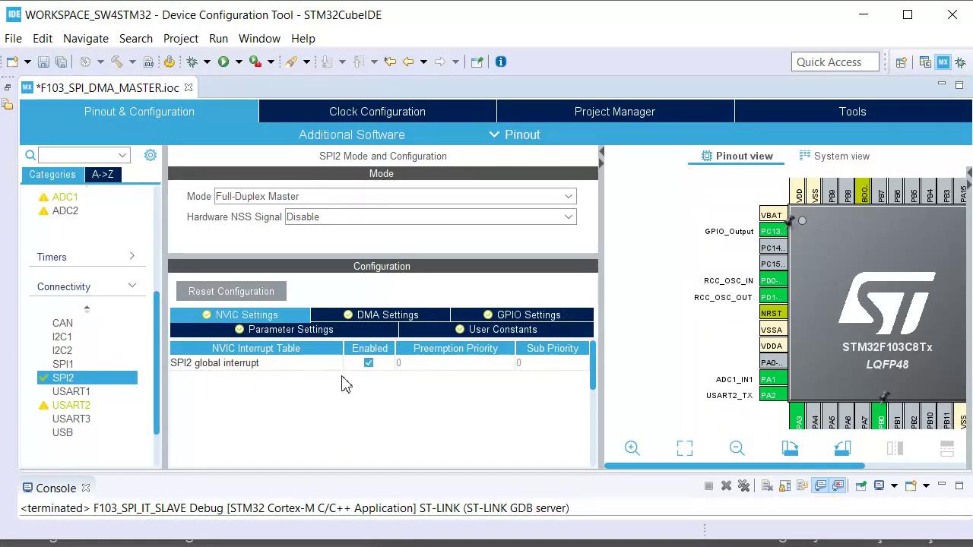
- Set the SPI2 baud rate prescaler to 128 and the clock polarity (CPOL) to High
click(323, 332)
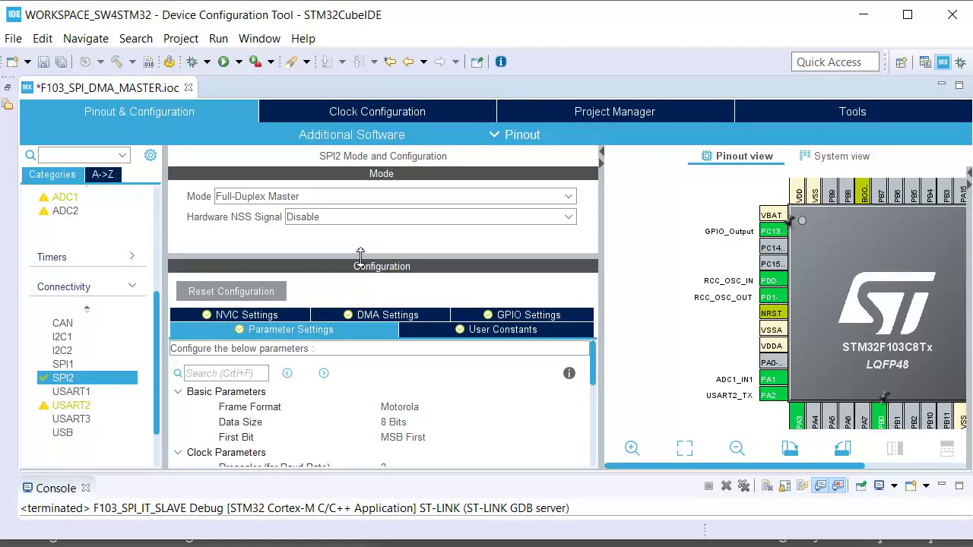
drag(360, 253, 370, 193)
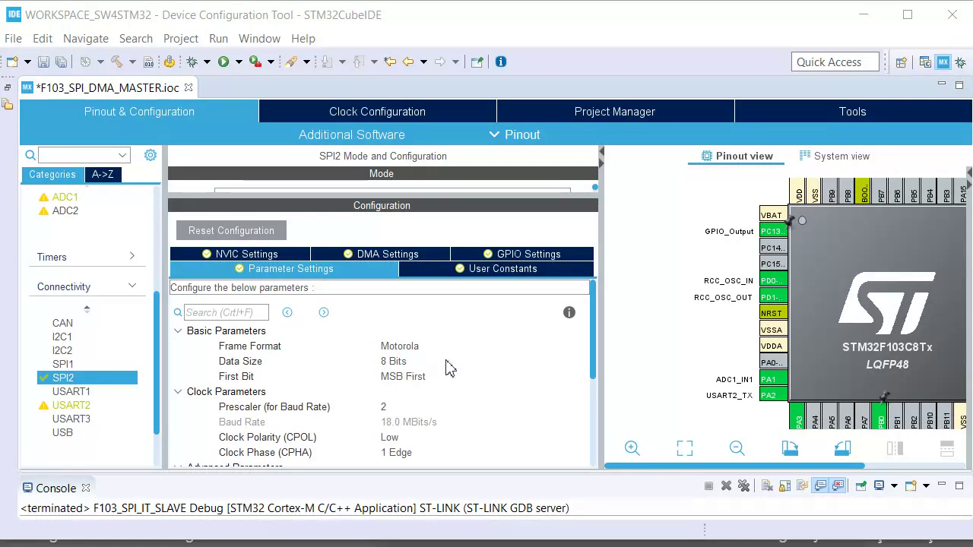
click(411, 408)
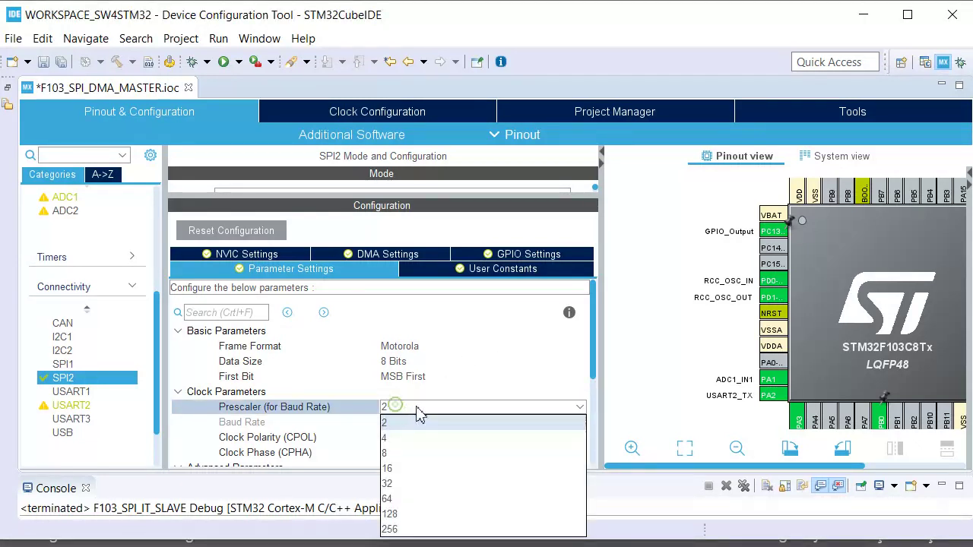
click(467, 515)
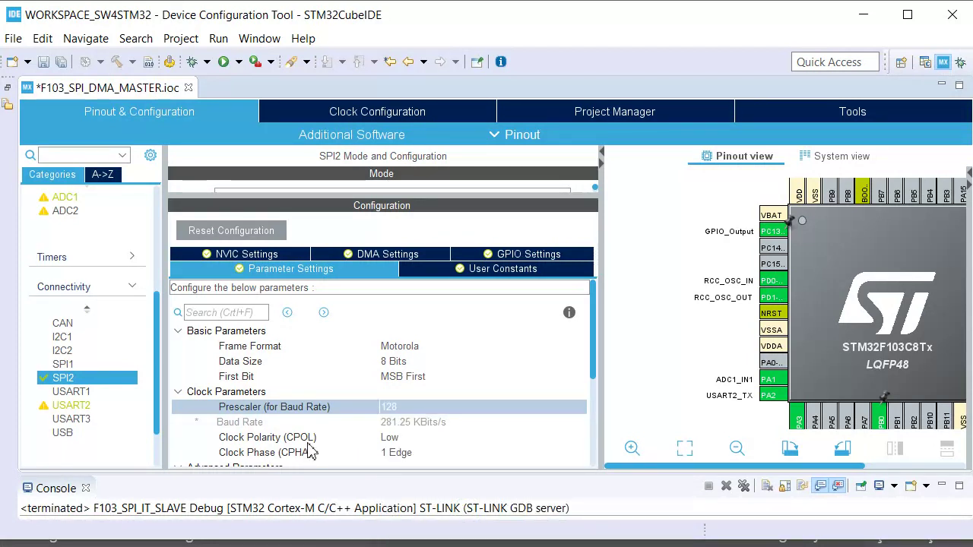
click(406, 439)
click(397, 465)
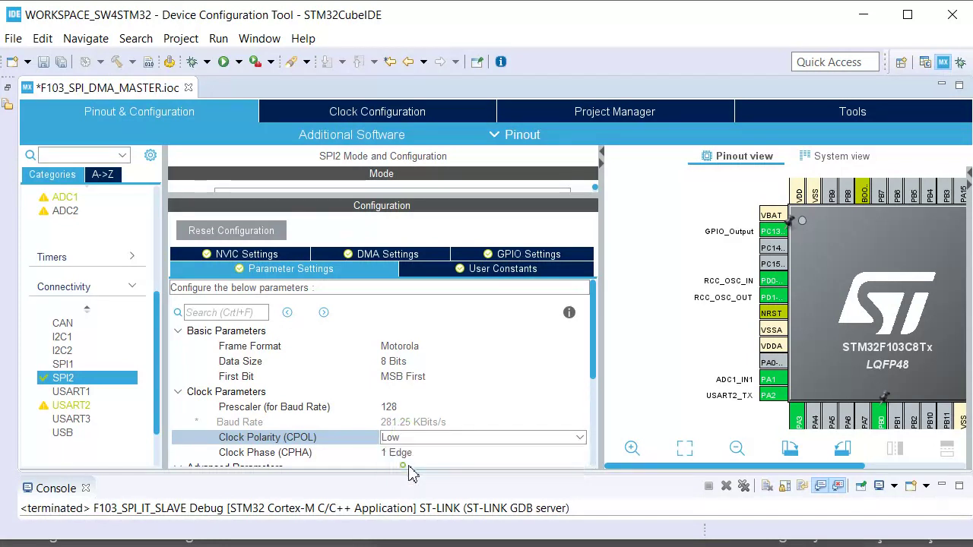
drag(599, 363, 598, 402)
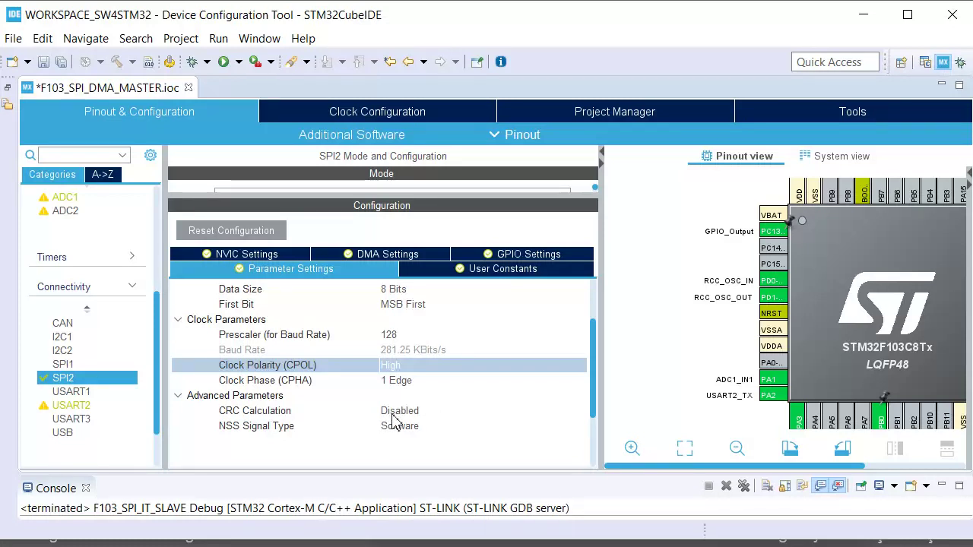
drag(597, 416, 591, 350)
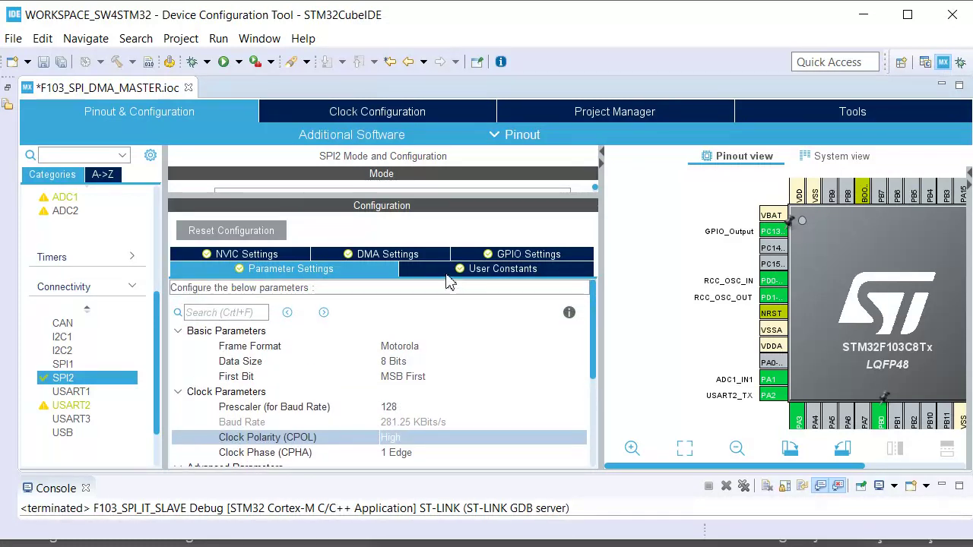
- Add an SPI2_RX DMA request to SPI2 and review its settings and the SPI2 parameters
click(416, 253)
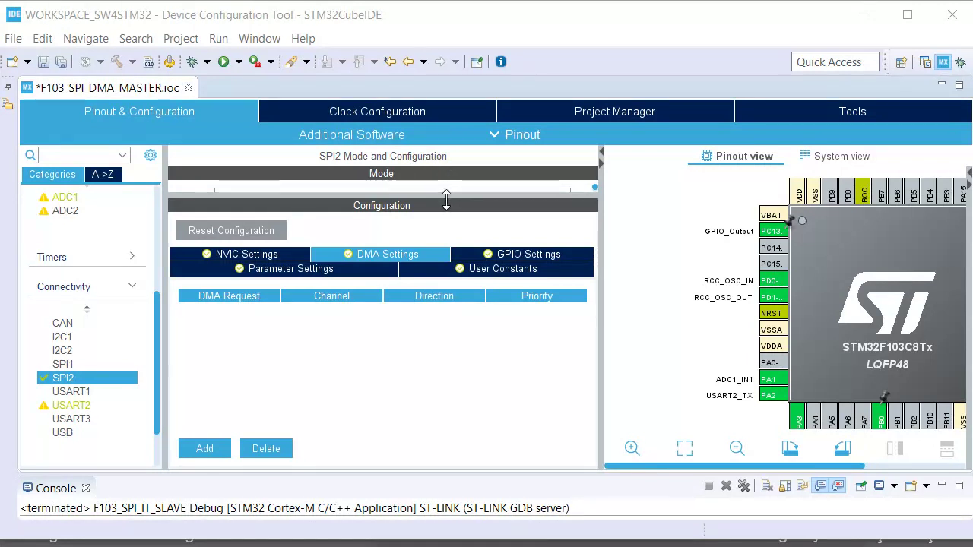
click(227, 450)
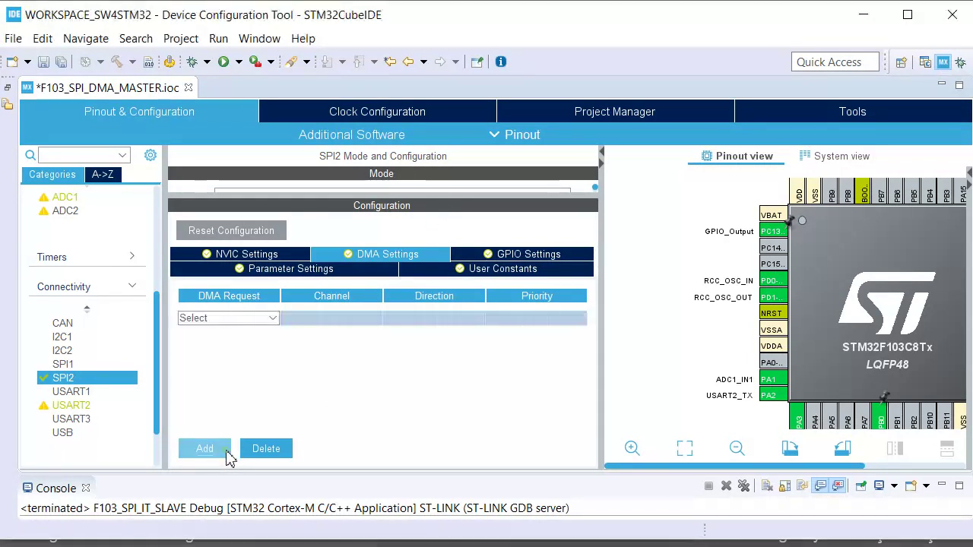
click(271, 320)
click(226, 350)
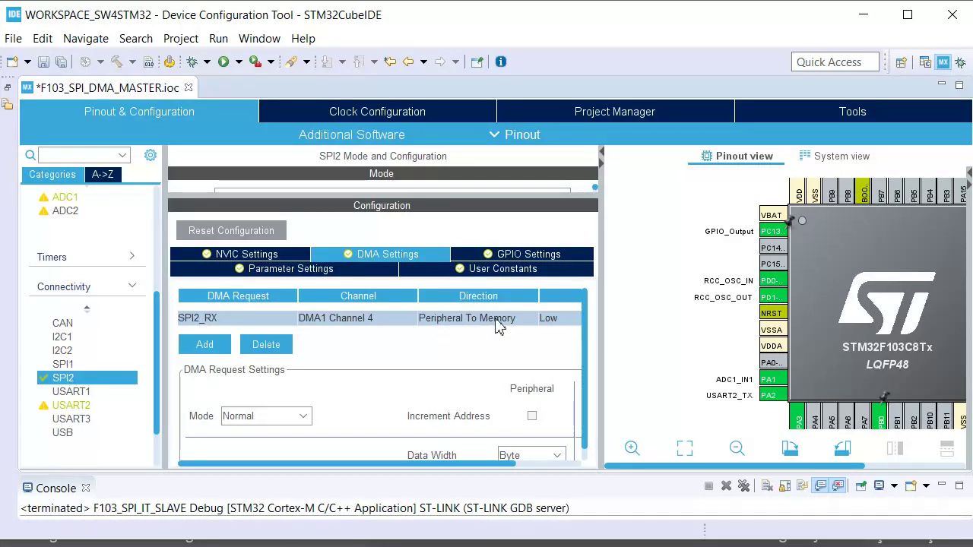
drag(601, 338, 709, 338)
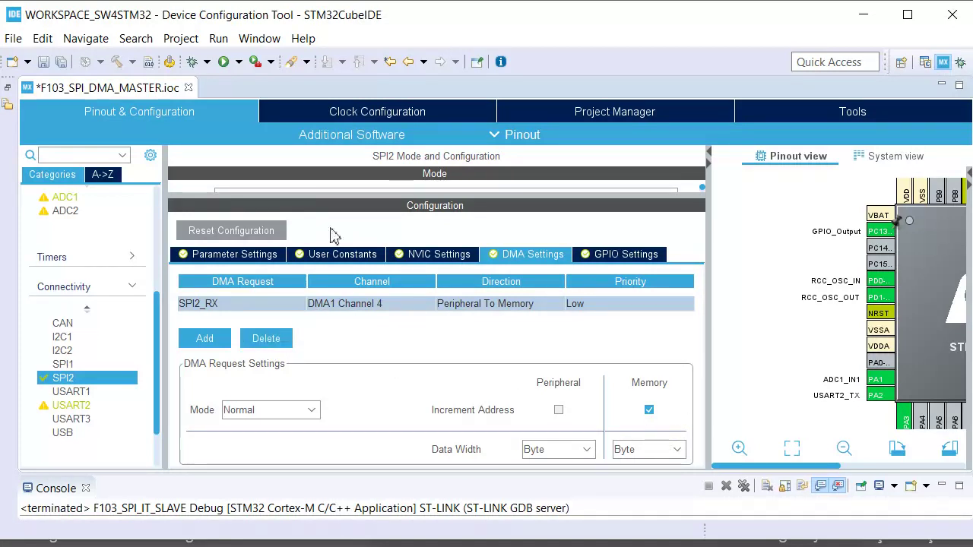
click(240, 257)
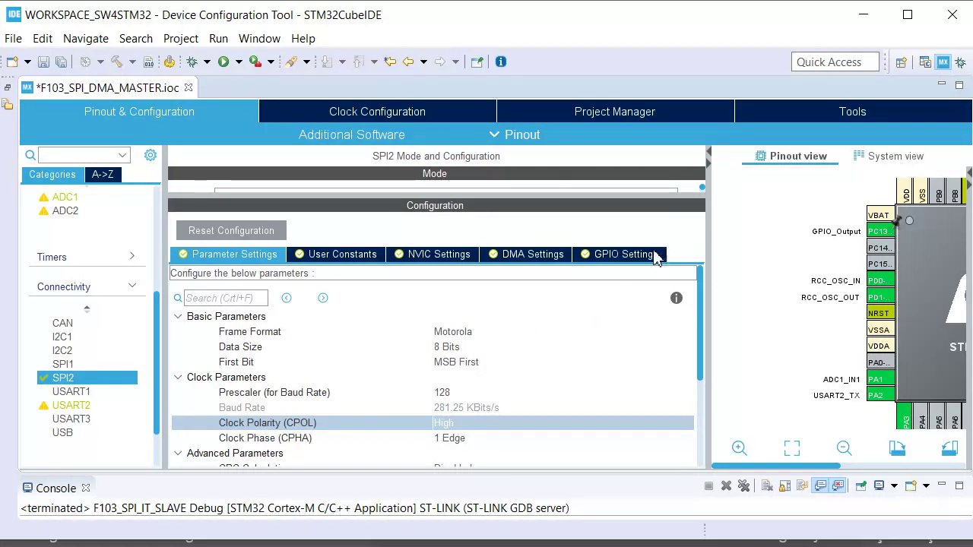
- Check the mode options of the SPI2_RX DMA request and add an SPI2_TX DMA request to SPI2
click(516, 259)
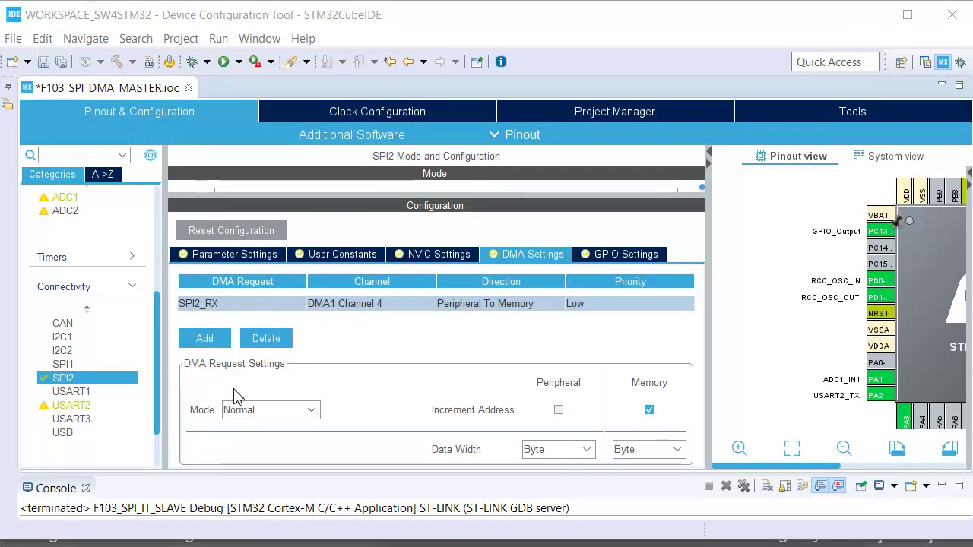
click(251, 412)
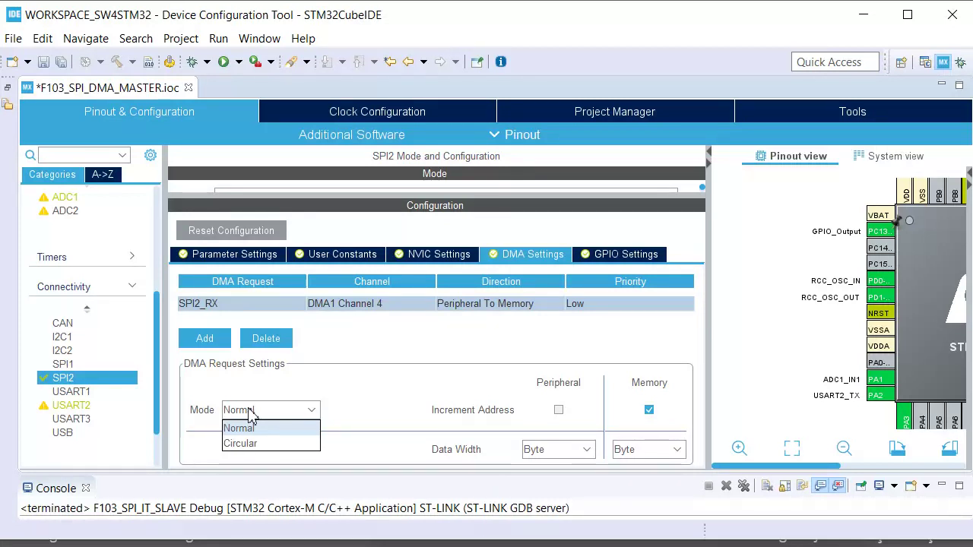
click(304, 384)
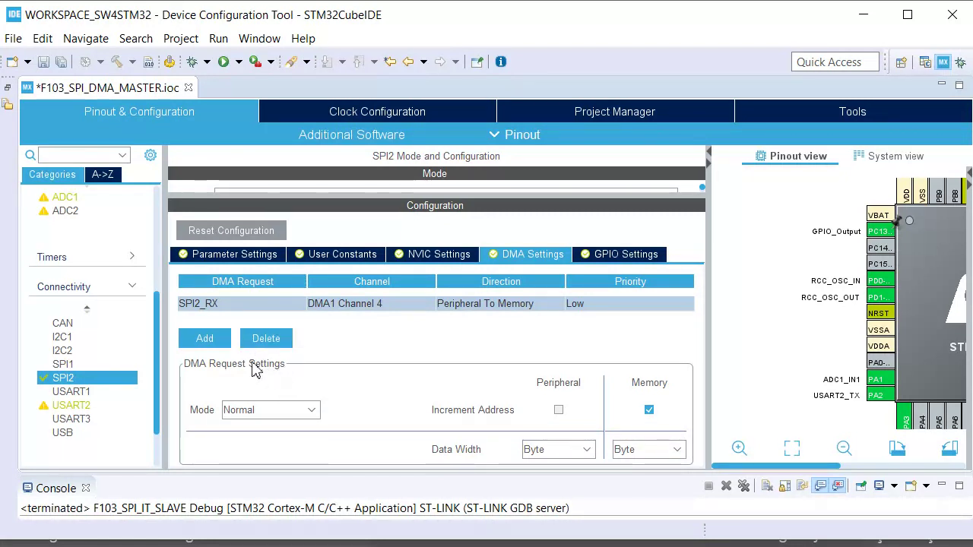
click(228, 349)
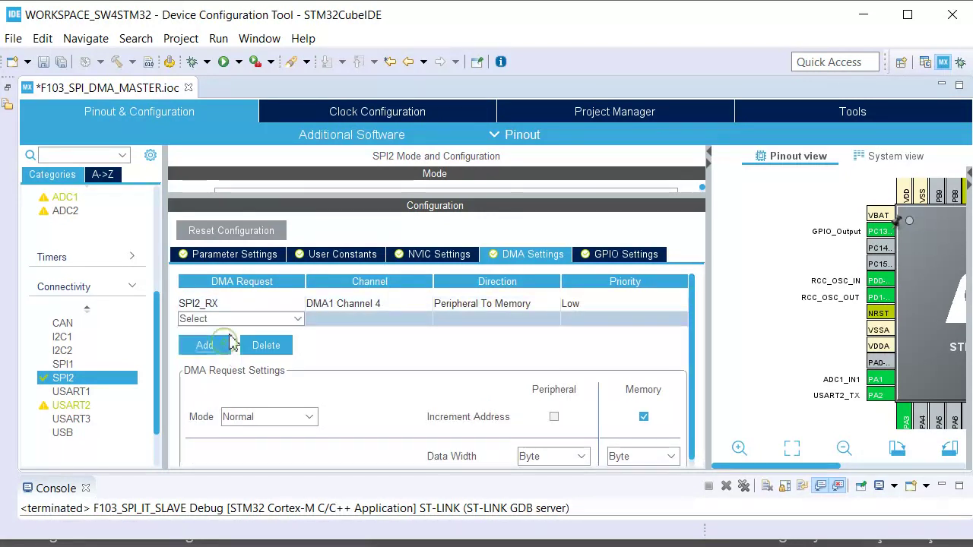
click(247, 320)
click(250, 351)
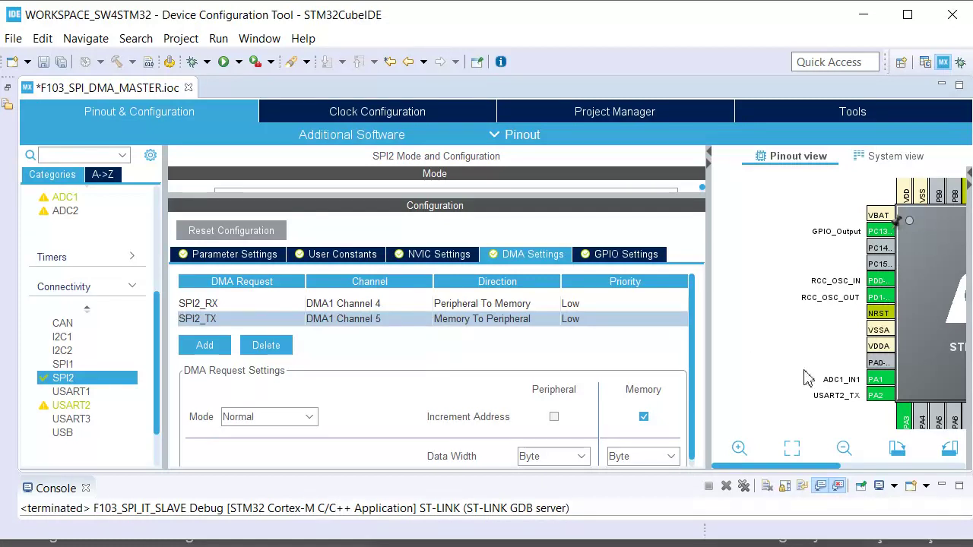
- Release pin PA1 from its ADC1_IN1 function by setting it to Reset_State
click(882, 380)
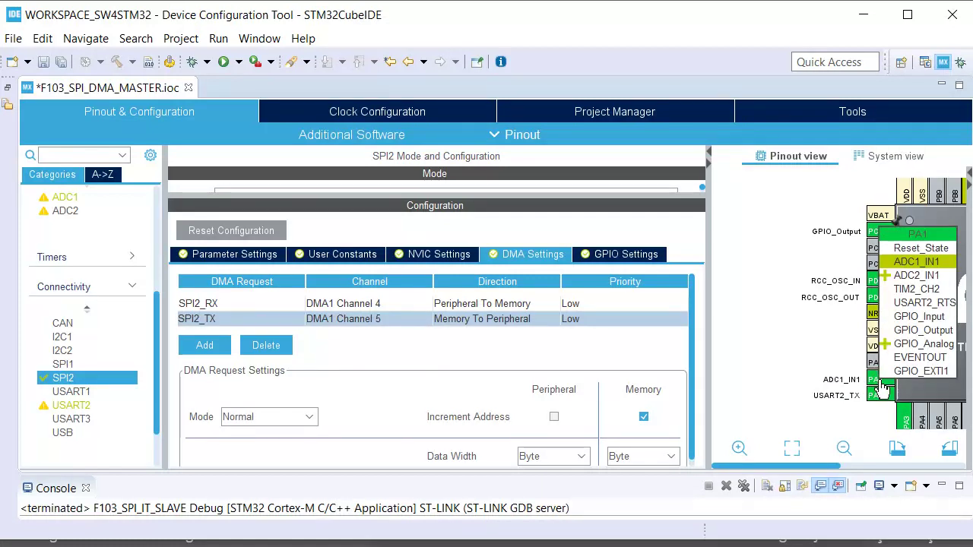
click(916, 250)
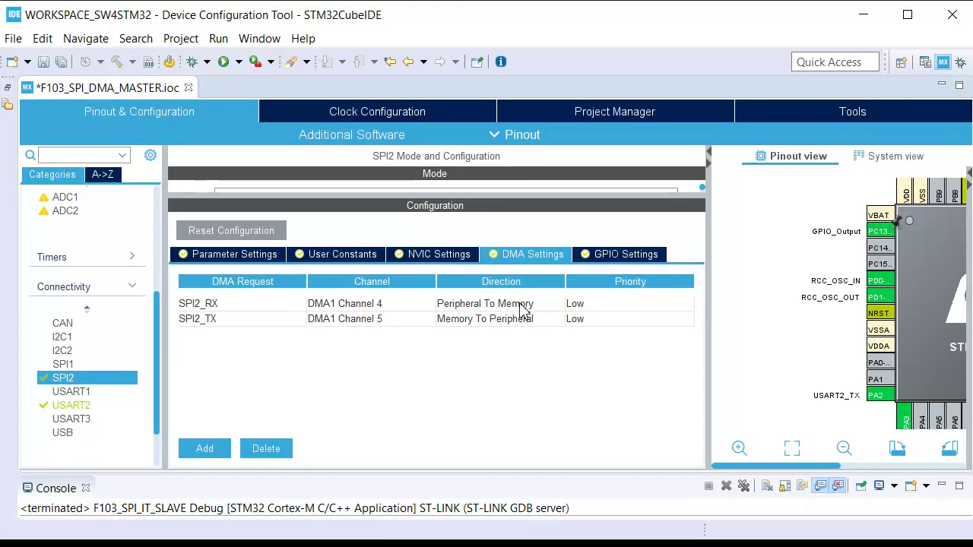
- Compare the mode, address increment and data width settings of the SPI2_RX and SPI2_TX DMA requests
click(262, 307)
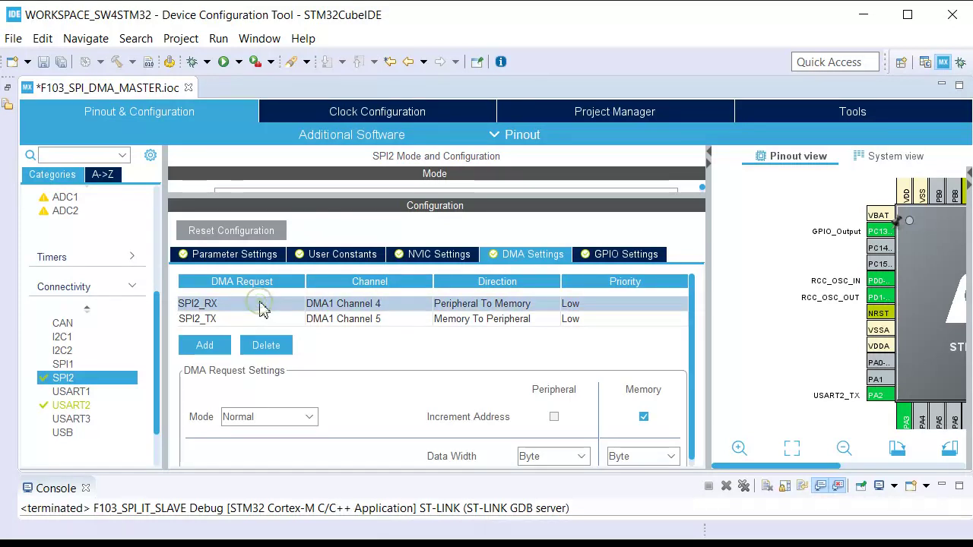
click(258, 322)
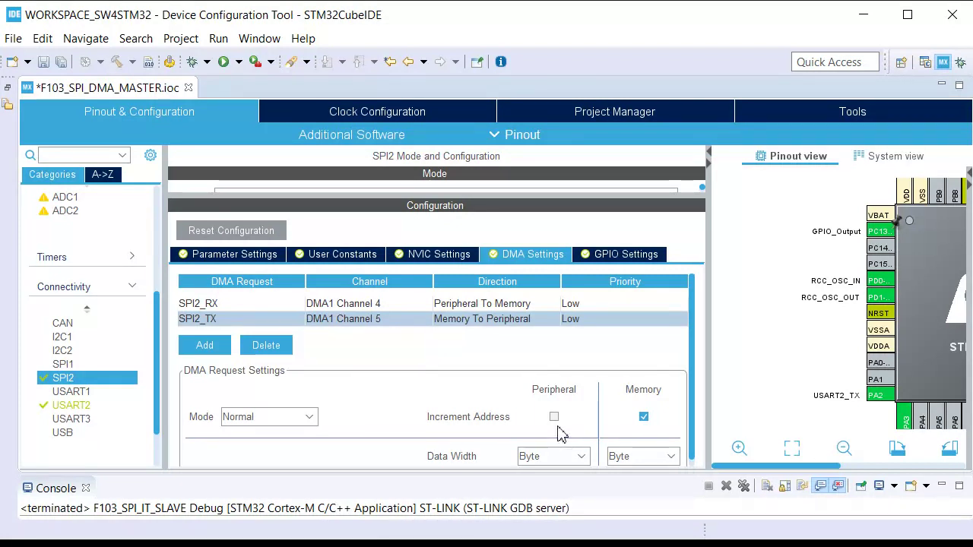
scroll(648, 392, down, 1)
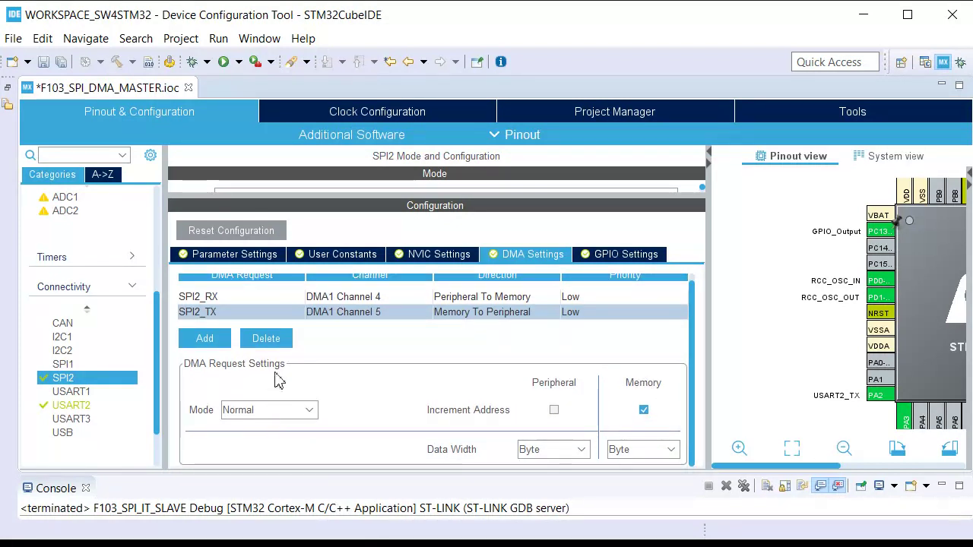
scroll(342, 357, up, 1)
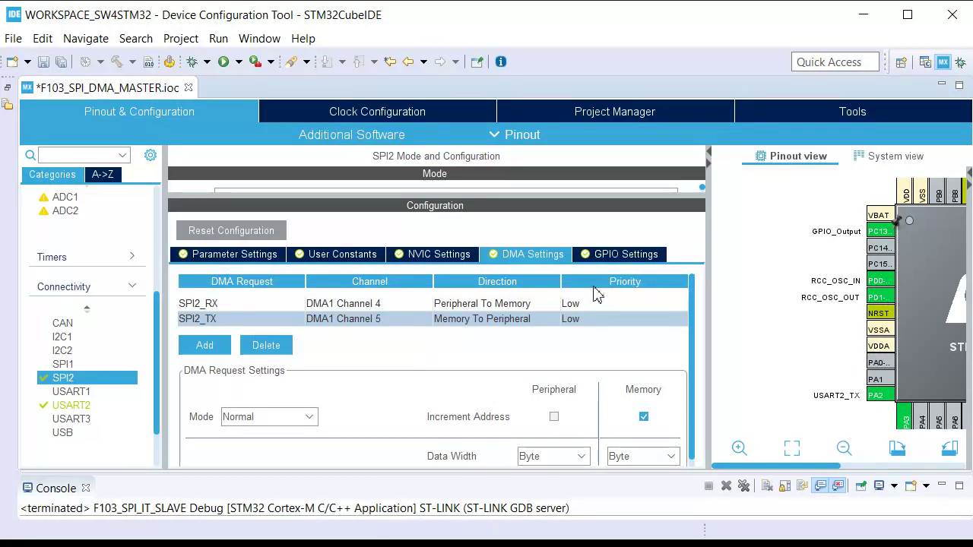
click(248, 305)
click(247, 318)
click(243, 305)
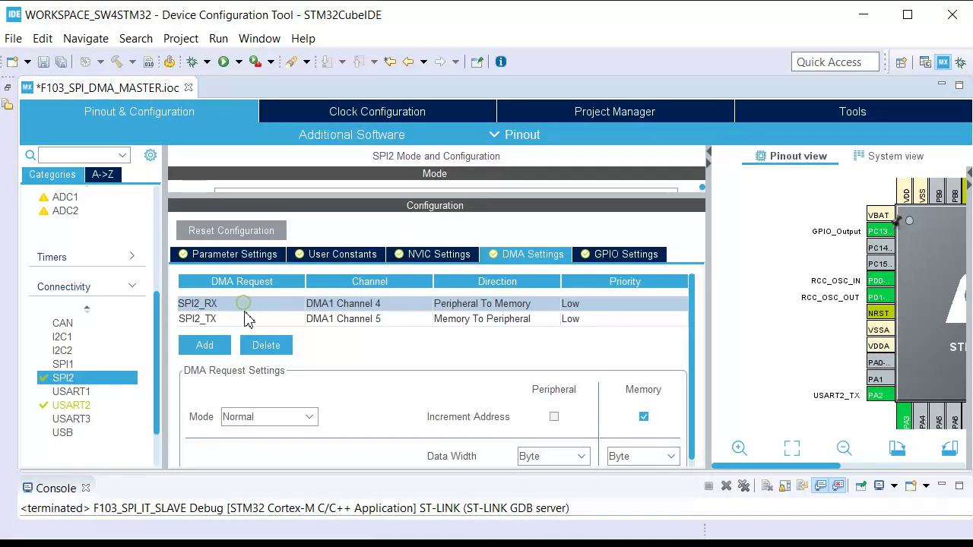
click(243, 315)
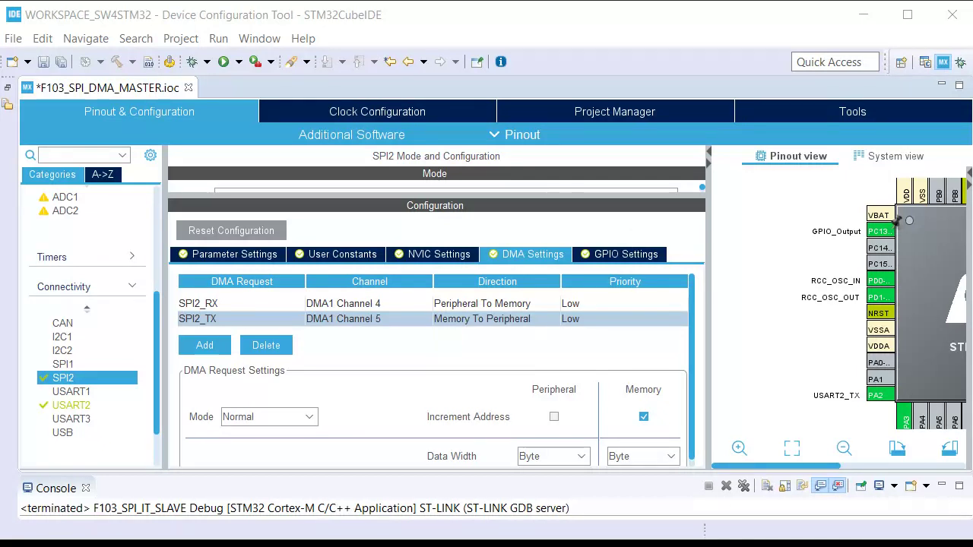
- Review the enabled states and priorities of the DMA1 channel and SPI2 interrupts in SPI2's NVIC settings
click(427, 257)
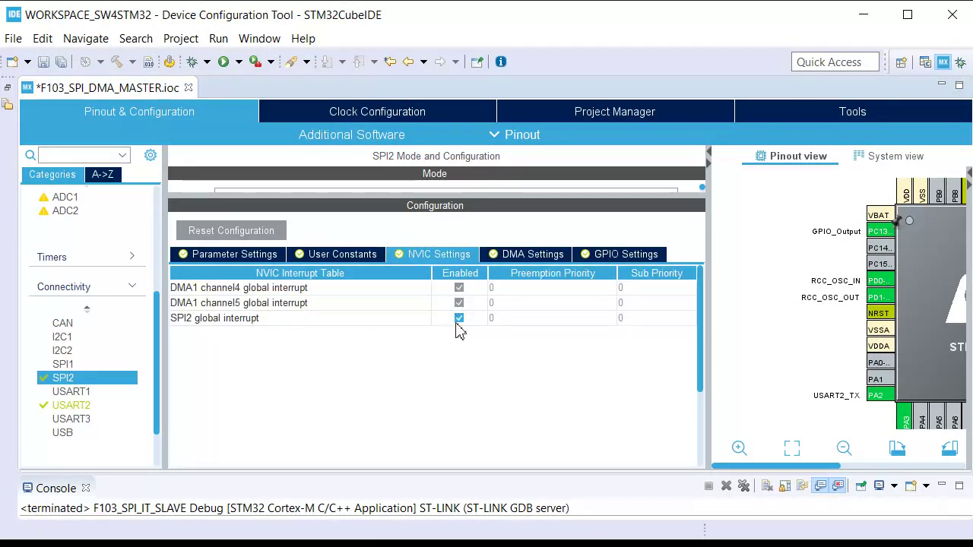
click(512, 304)
click(508, 320)
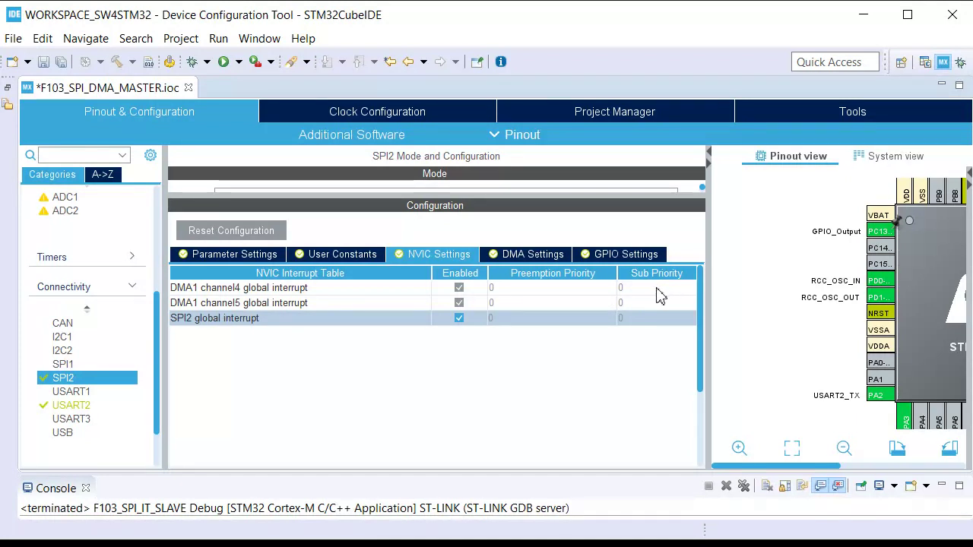
click(525, 287)
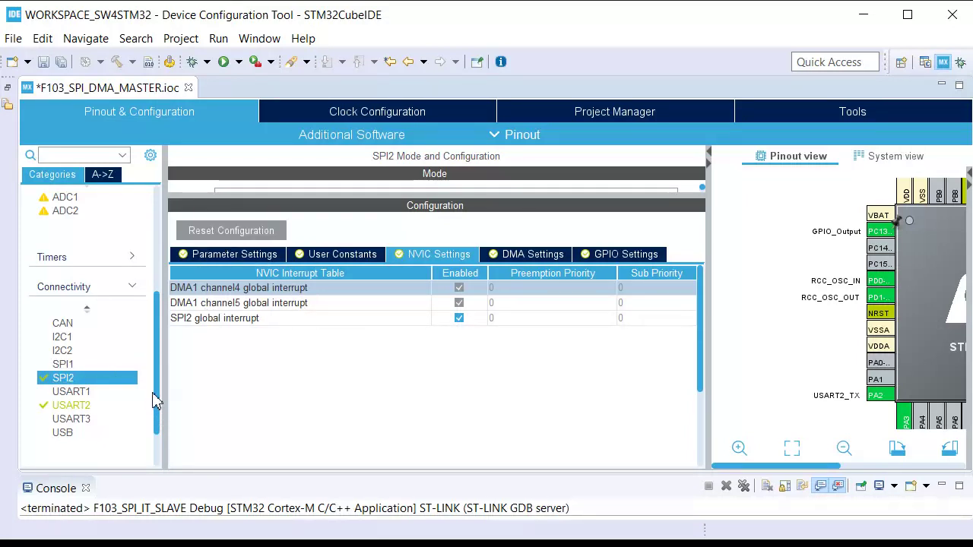
- Set the preemption priority of the DMA1 channel4 global interrupt to 3 in the System Core NVIC configuration
click(98, 261)
scroll(92, 274, up, 5)
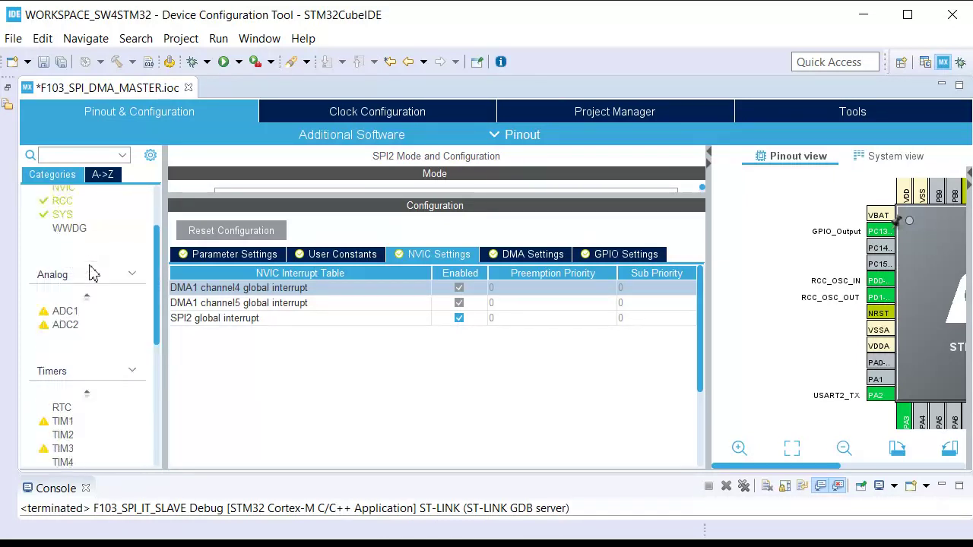
click(64, 281)
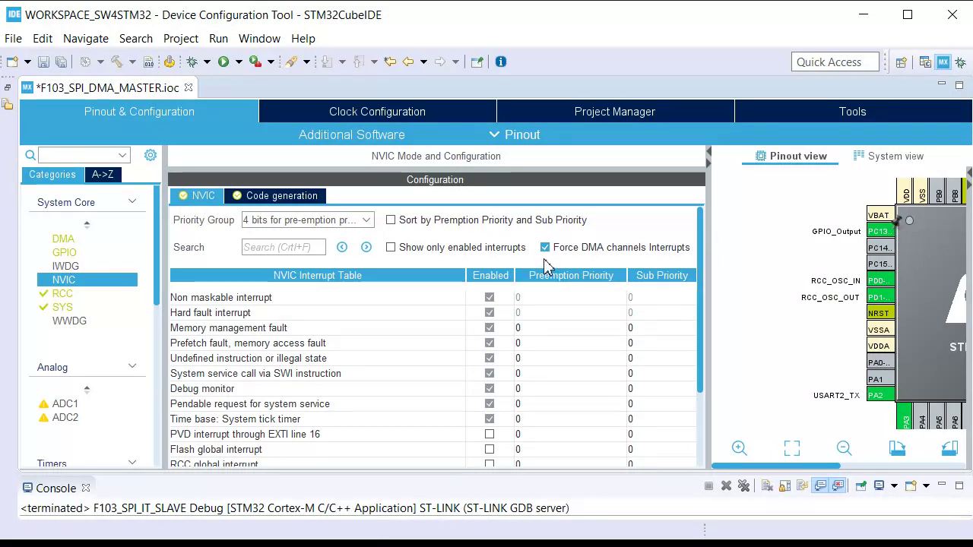
scroll(577, 323, down, 3)
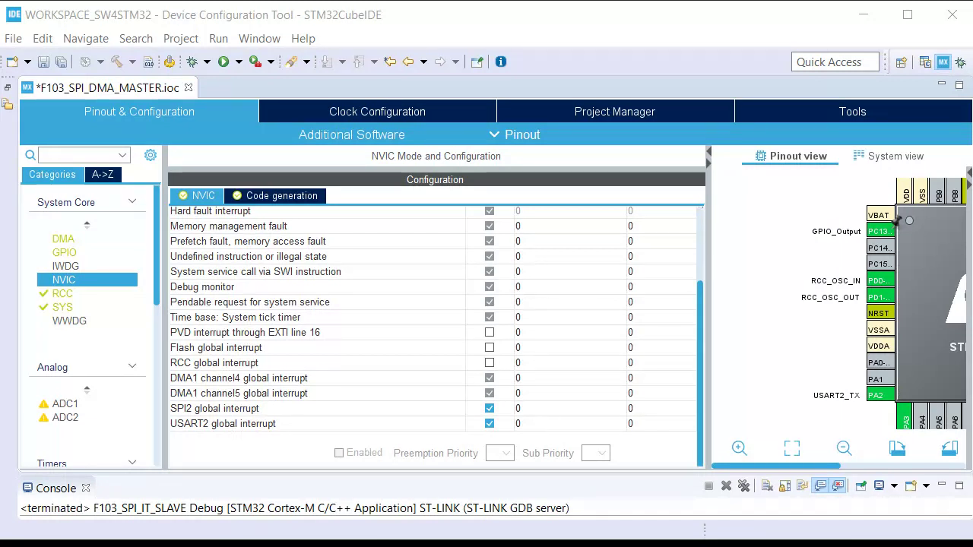
click(536, 384)
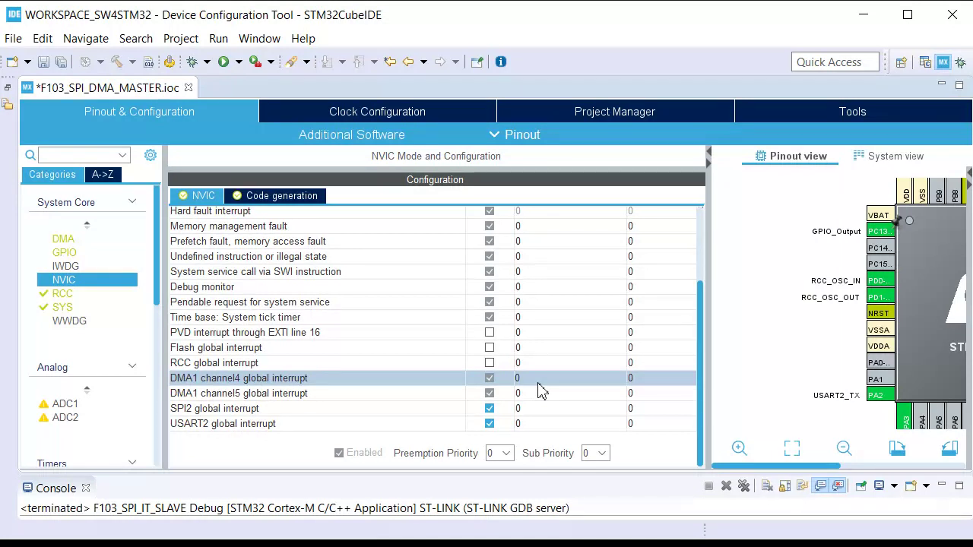
click(538, 379)
click(538, 380)
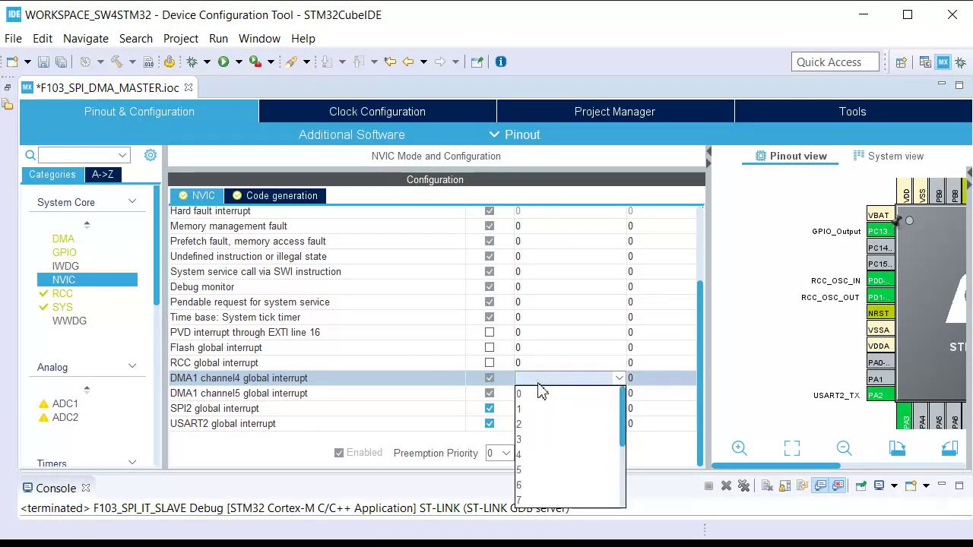
click(535, 441)
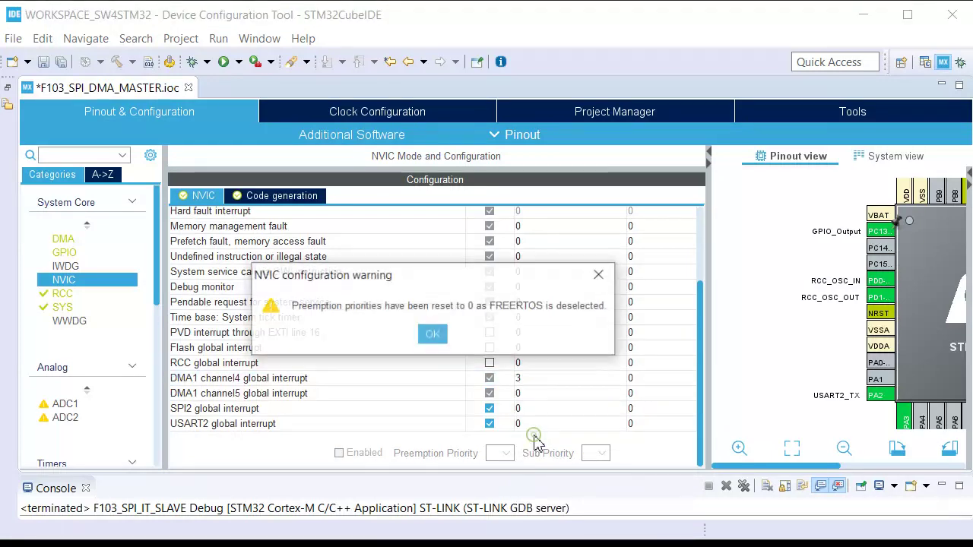
click(433, 338)
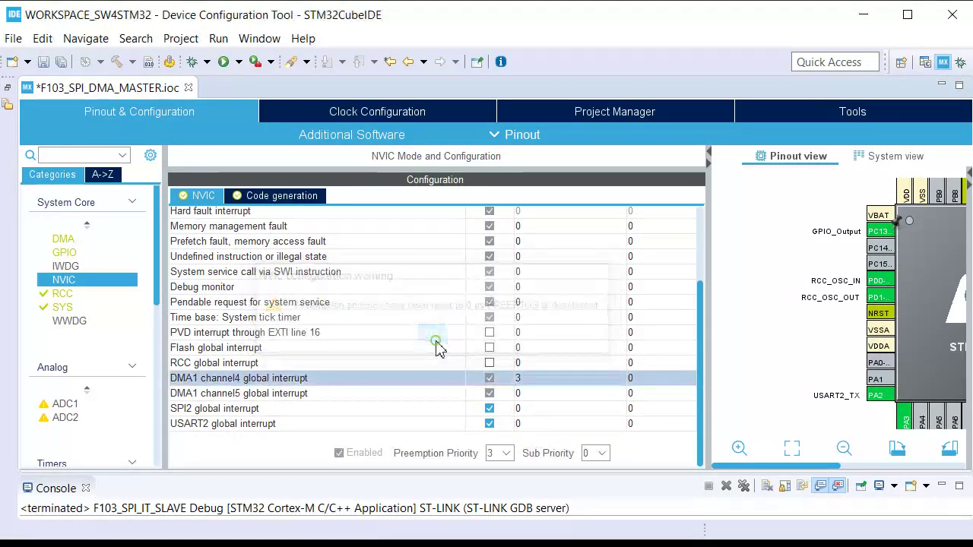
- Set the preemption priority of the DMA1 channel5 global interrupt to 2
click(554, 395)
click(554, 401)
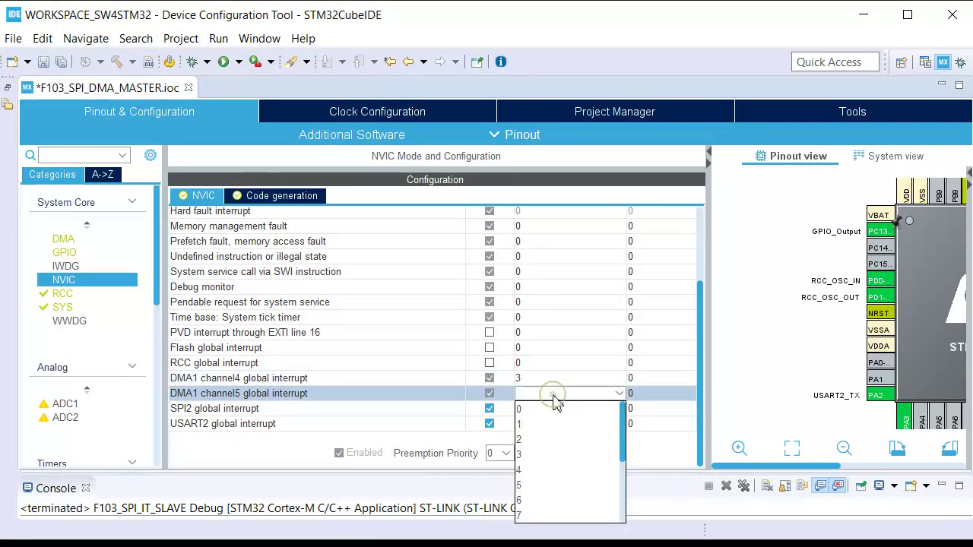
click(543, 442)
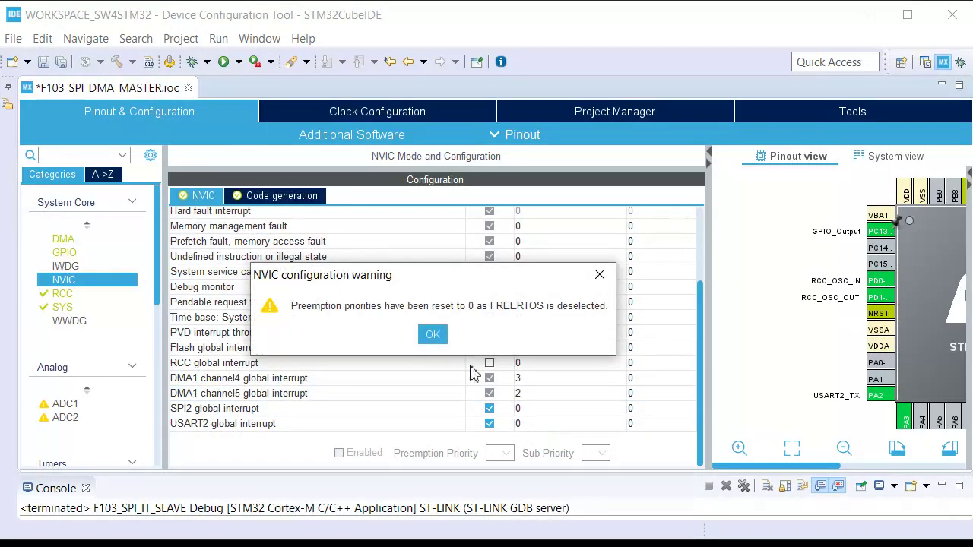
click(434, 339)
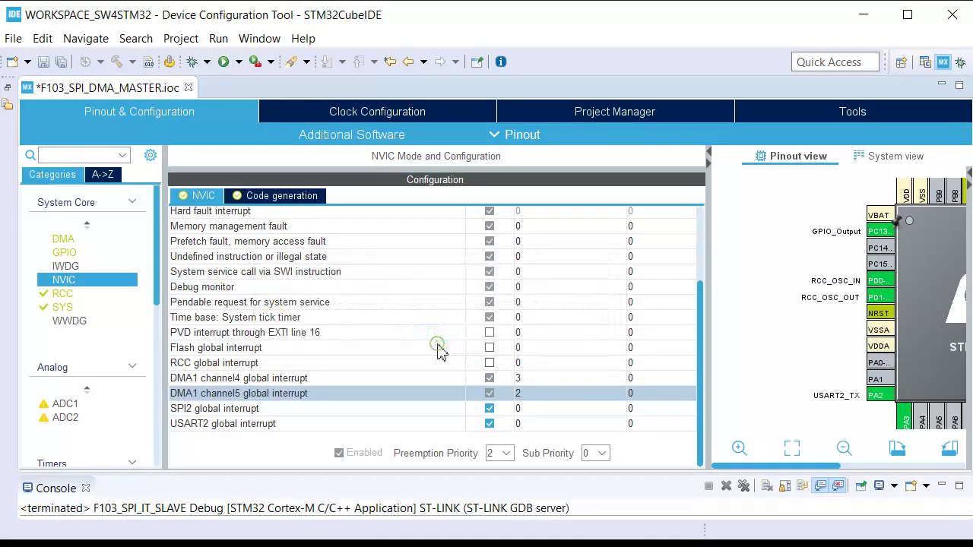
click(544, 398)
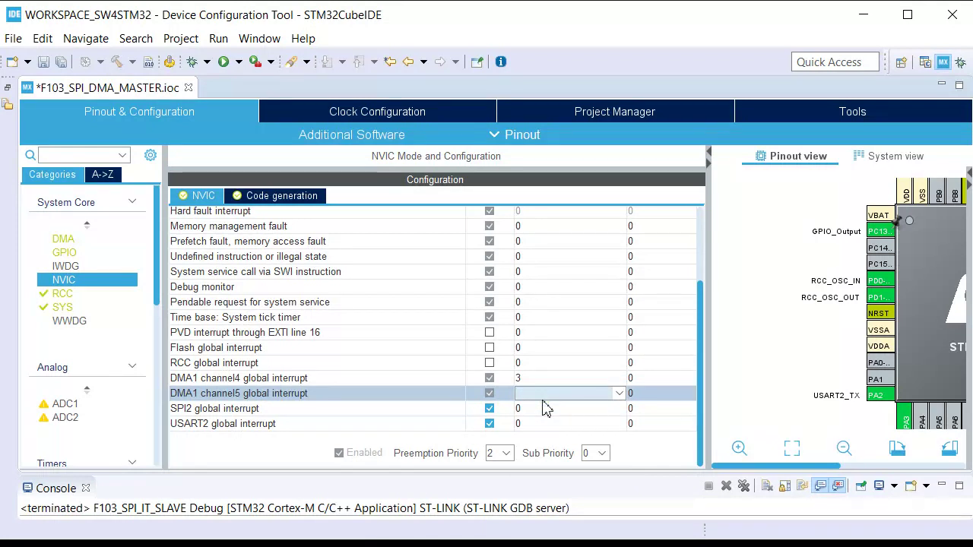
- Set the preemption priority of the SPI2 global interrupt to 1 and save the project configuration
click(544, 411)
click(543, 412)
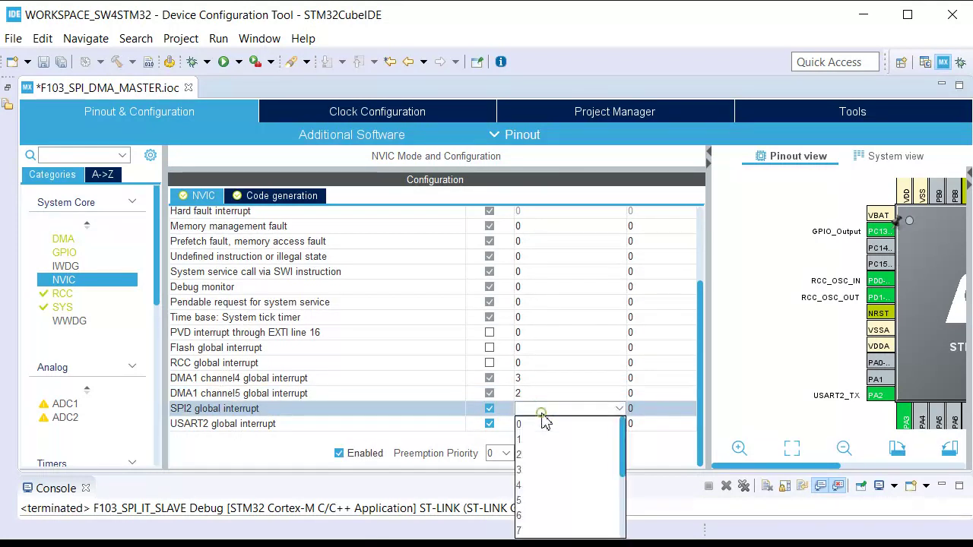
click(544, 434)
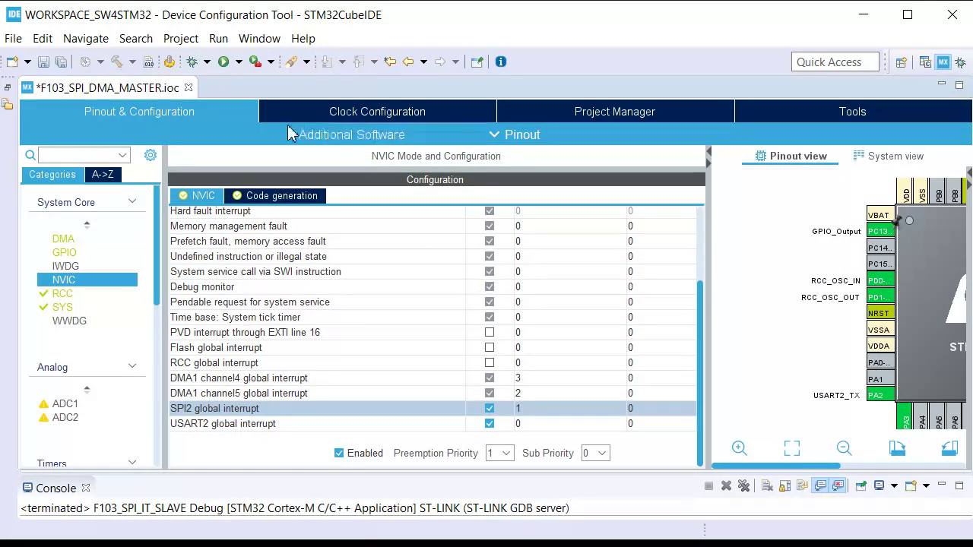
click(64, 61)
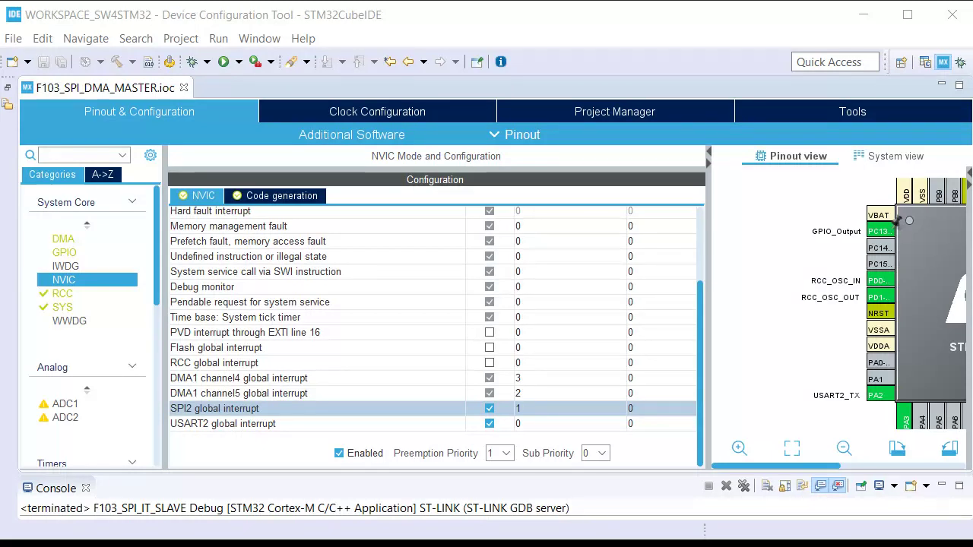
- Restore and widen the Project Explorer, and expand the Core folder of the F103_SPI_DMA_MASTER project
click(280, 198)
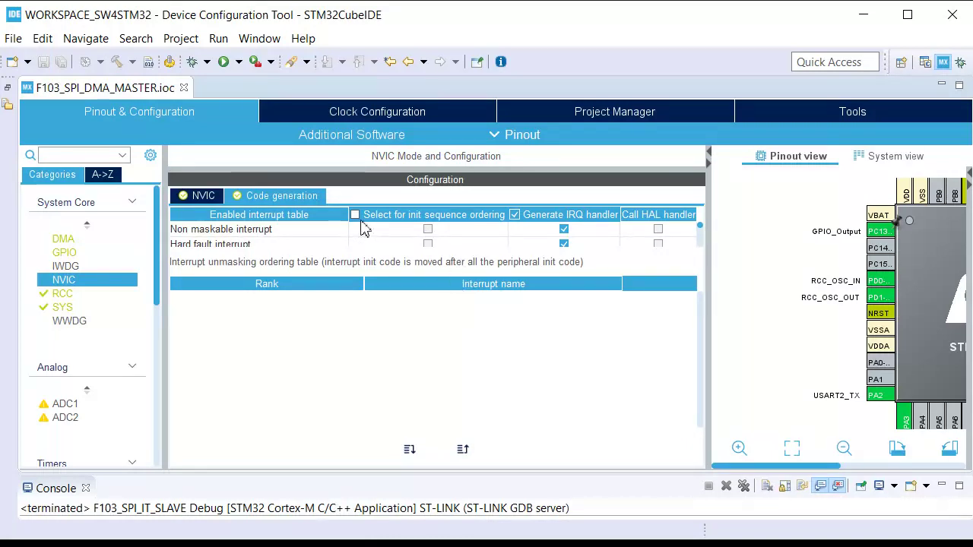
click(8, 87)
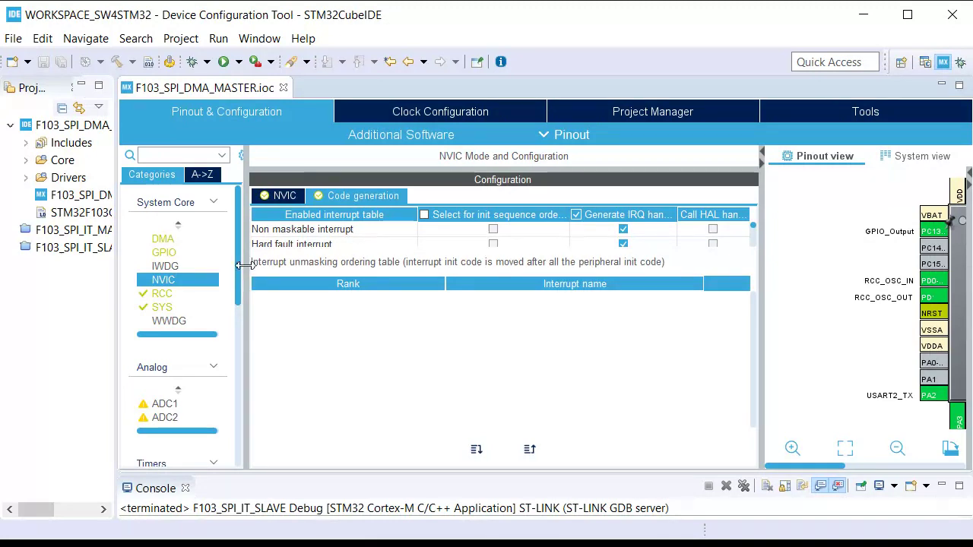
drag(241, 266, 415, 265)
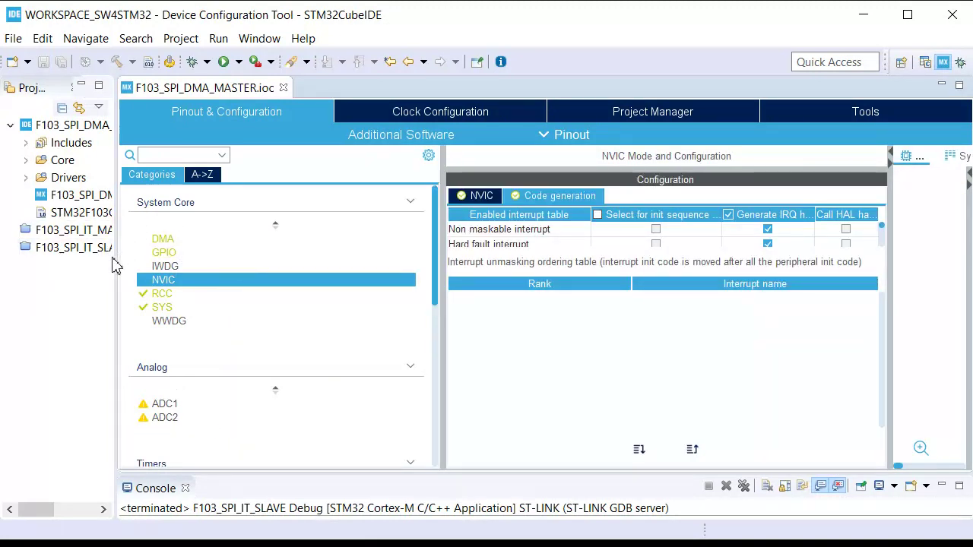
drag(118, 260, 290, 262)
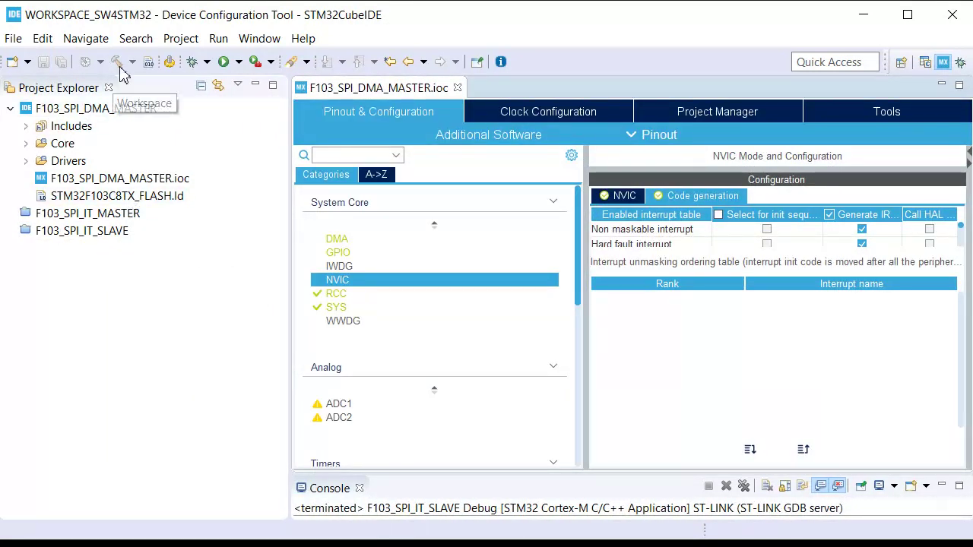
click(26, 144)
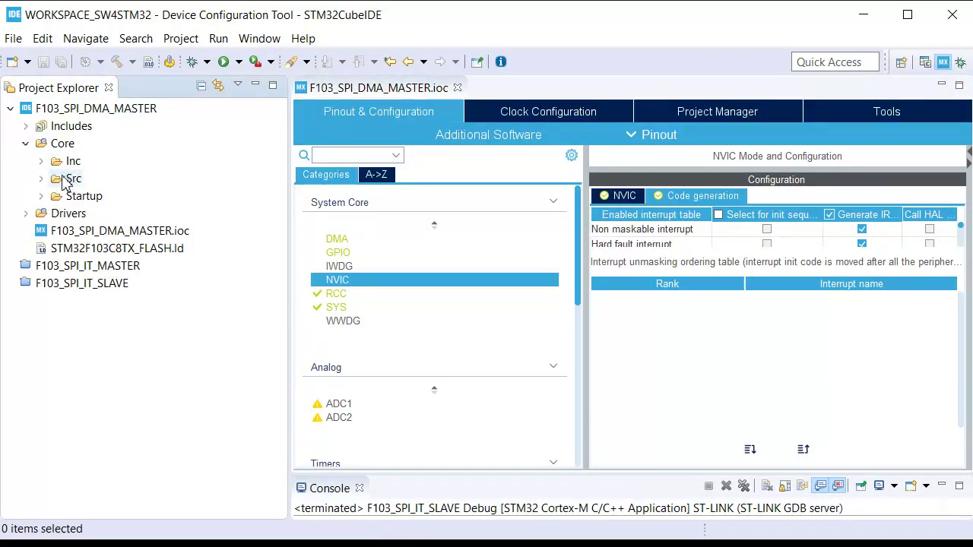
- Open main.c from the Core Src folder of F103_SPI_DMA_MASTER and build the project
click(42, 179)
double_click(89, 197)
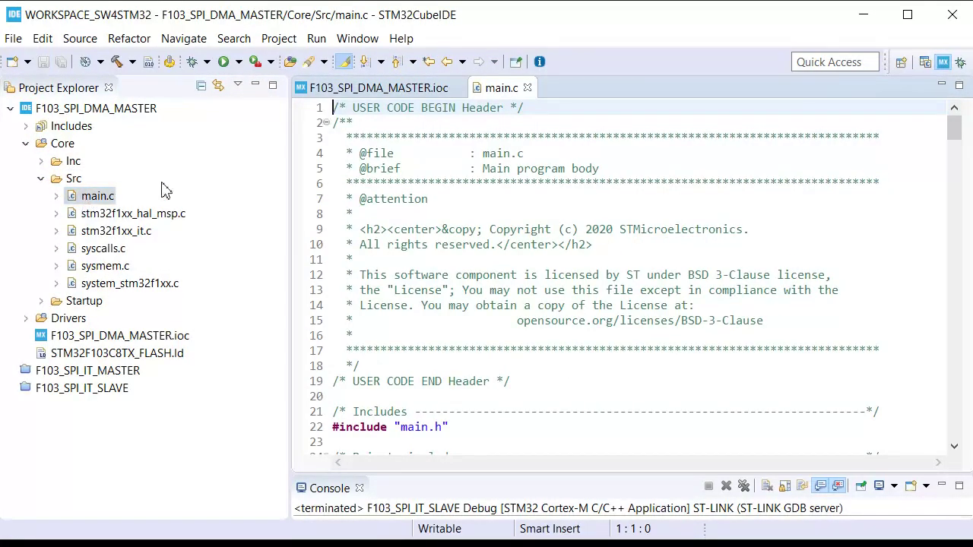
click(116, 61)
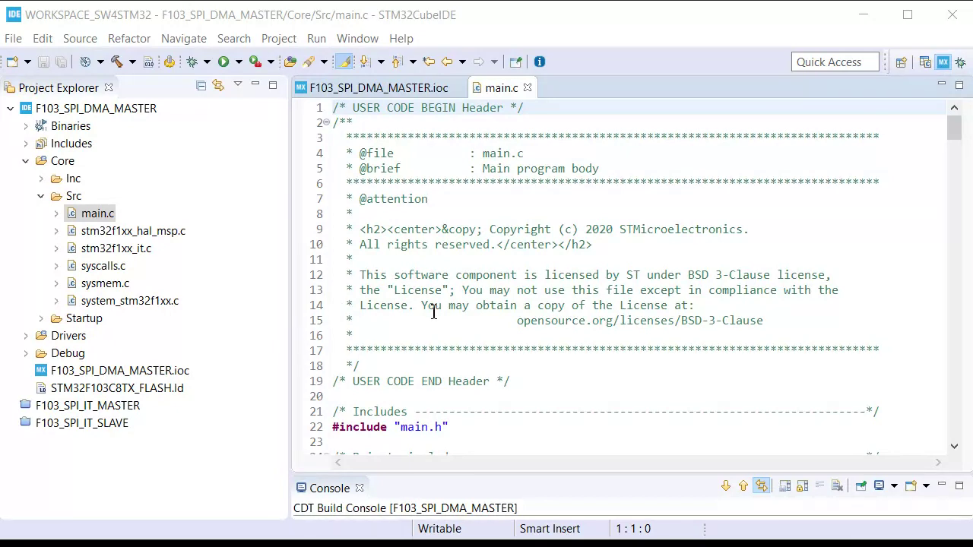
- Go to the definition of MX_DMA_Init in main.c and check the DMA1 channel 4 and 5 interrupt priorities
scroll(454, 304, down, 16)
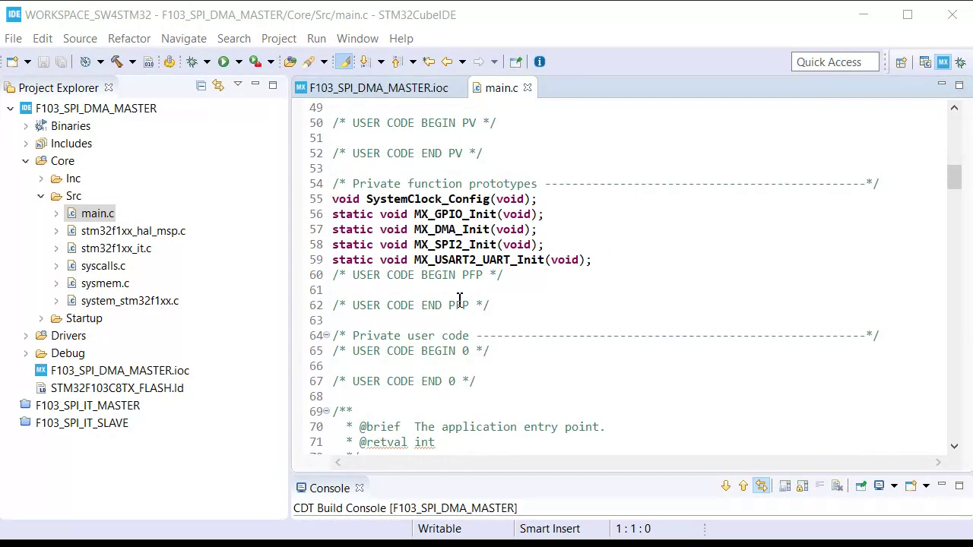
ctrl+click(473, 230)
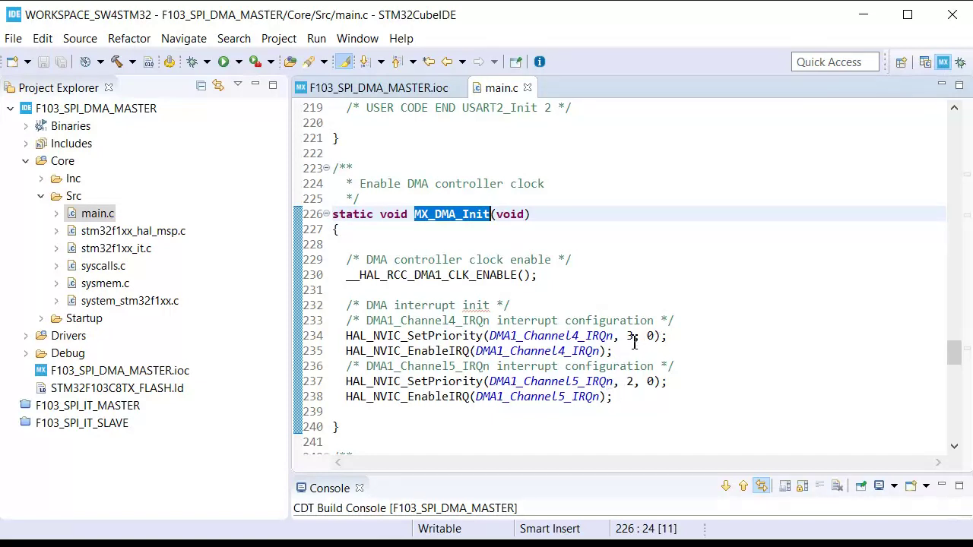
drag(634, 343, 630, 335)
click(635, 381)
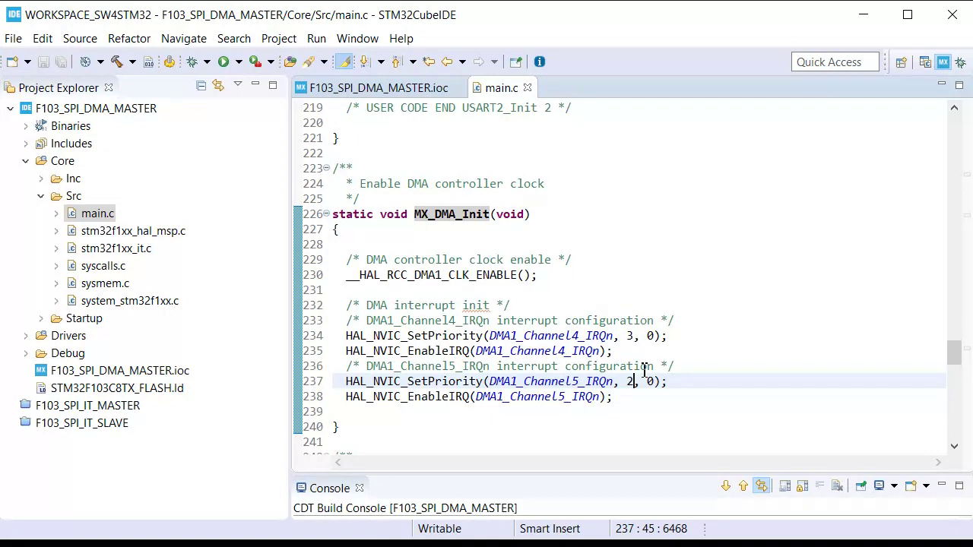
- Review the generated GPIO, USART2 and SPI2 initialization functions in main.c
click(403, 89)
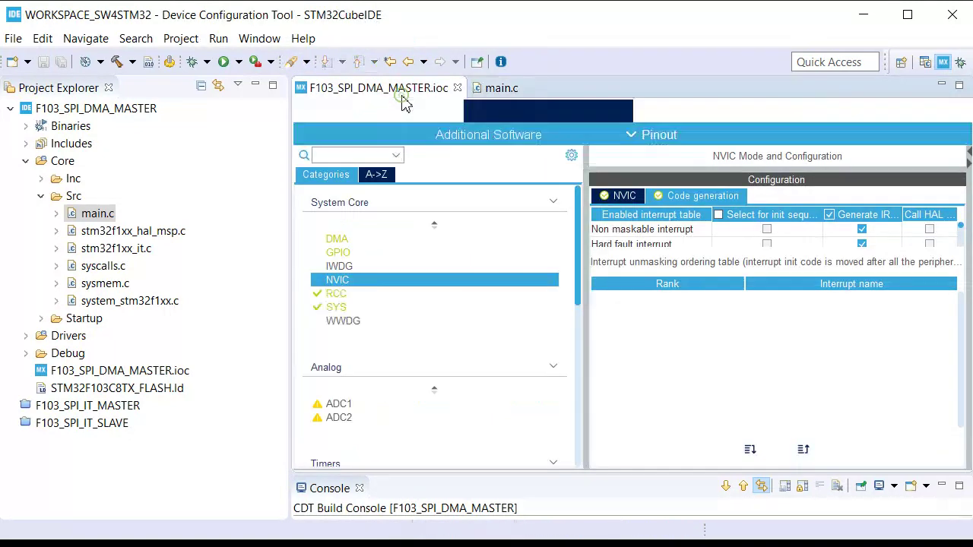
click(495, 87)
scroll(482, 292, down, 3)
scroll(481, 292, down, 20)
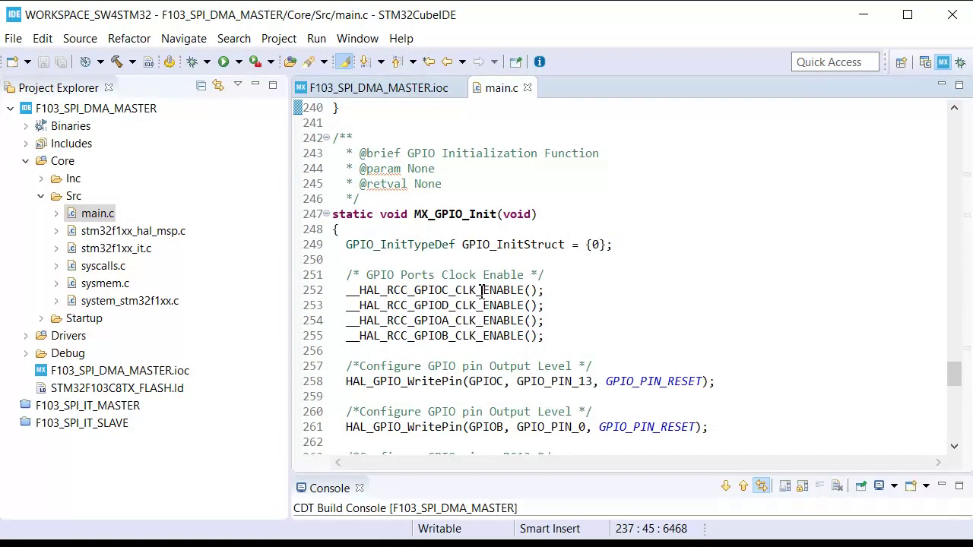
scroll(481, 291, up, 9)
scroll(481, 292, up, 20)
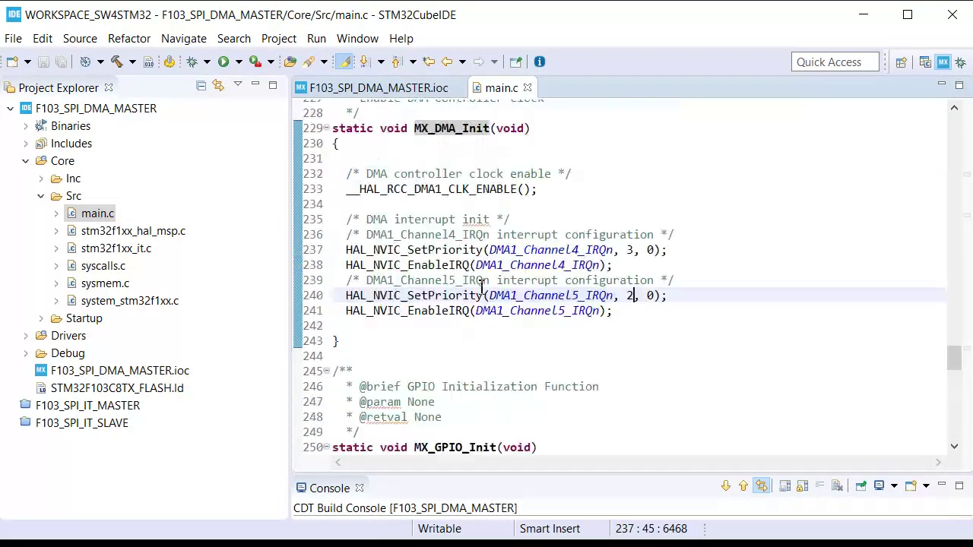
scroll(479, 297, down, 1)
scroll(477, 300, up, 1)
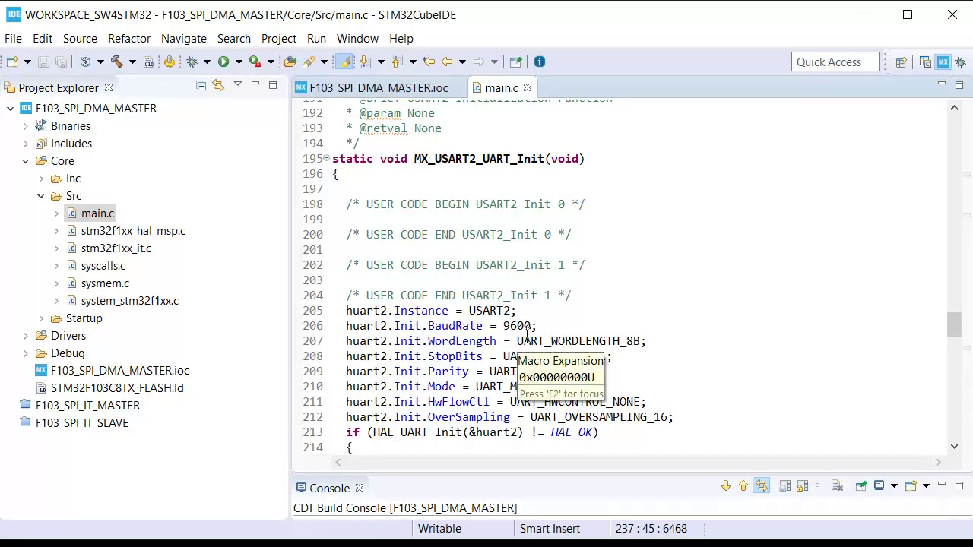
scroll(527, 334, up, 11)
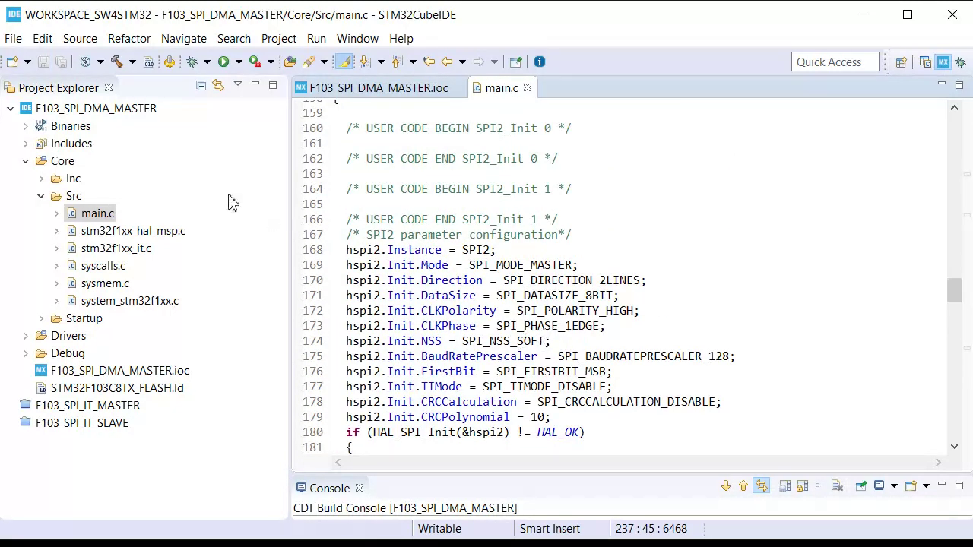
- Open stm32f1xx_hal_msp.c and examine the SPI2 clock and GPIO pin configuration in its MSP initialization
double_click(133, 231)
scroll(517, 263, down, 11)
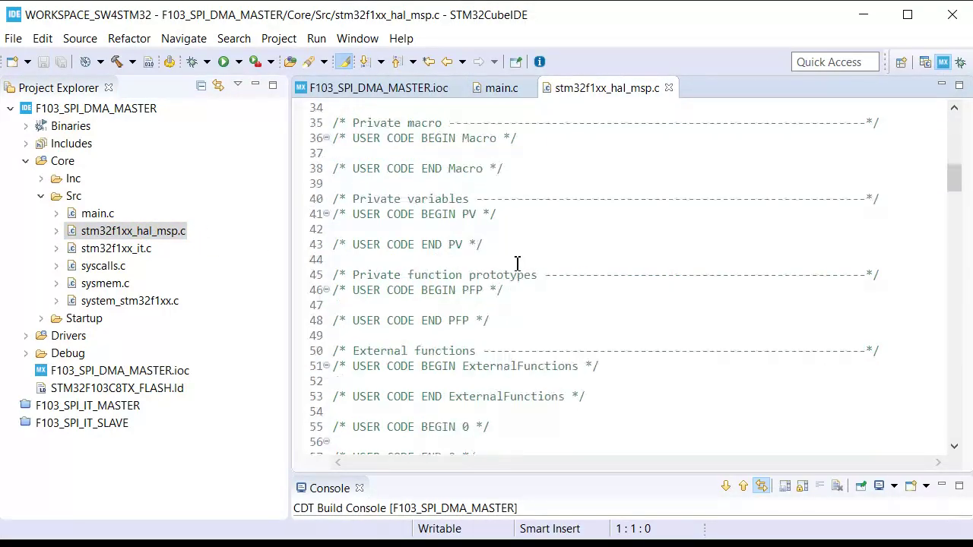
scroll(517, 263, down, 20)
scroll(534, 266, up, 2)
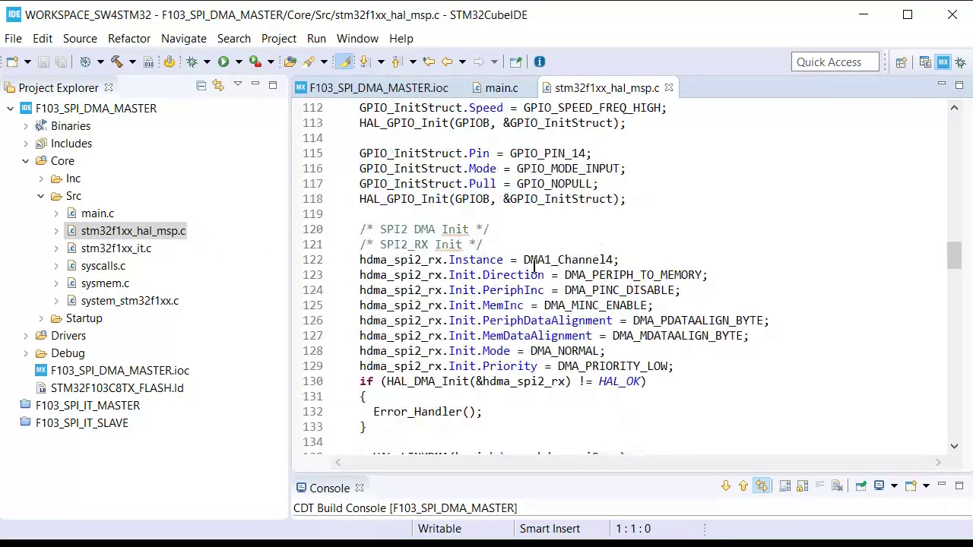
scroll(534, 266, up, 11)
scroll(534, 266, down, 7)
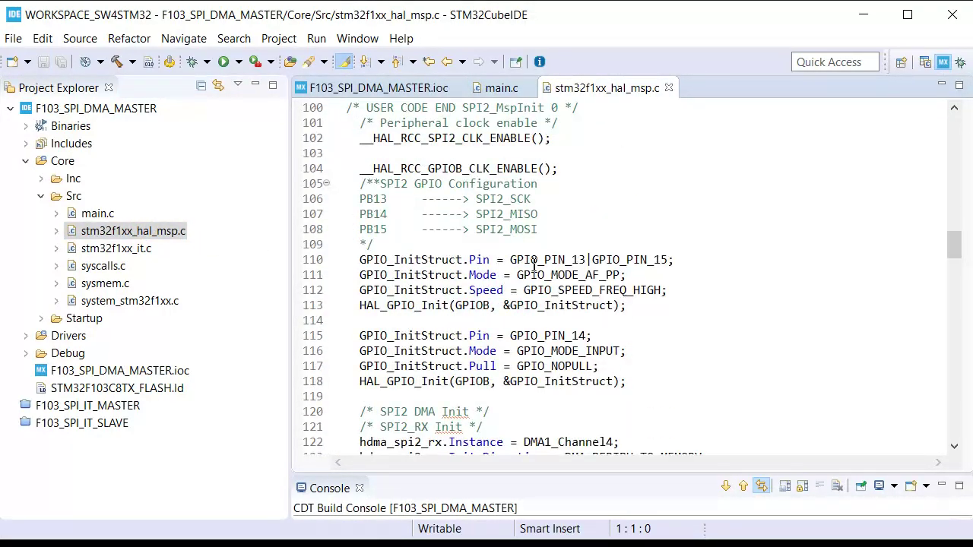
- Examine the SPI2 RX and TX DMA initialization settings in stm32f1xx_hal_msp.c
scroll(562, 338, down, 4)
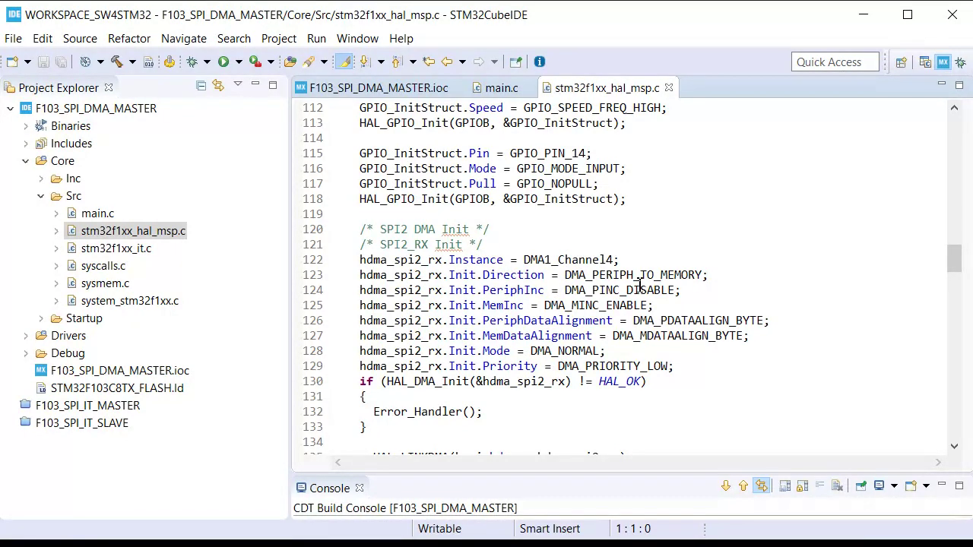
drag(669, 392, 350, 275)
scroll(392, 350, down, 2)
scroll(392, 350, down, 3)
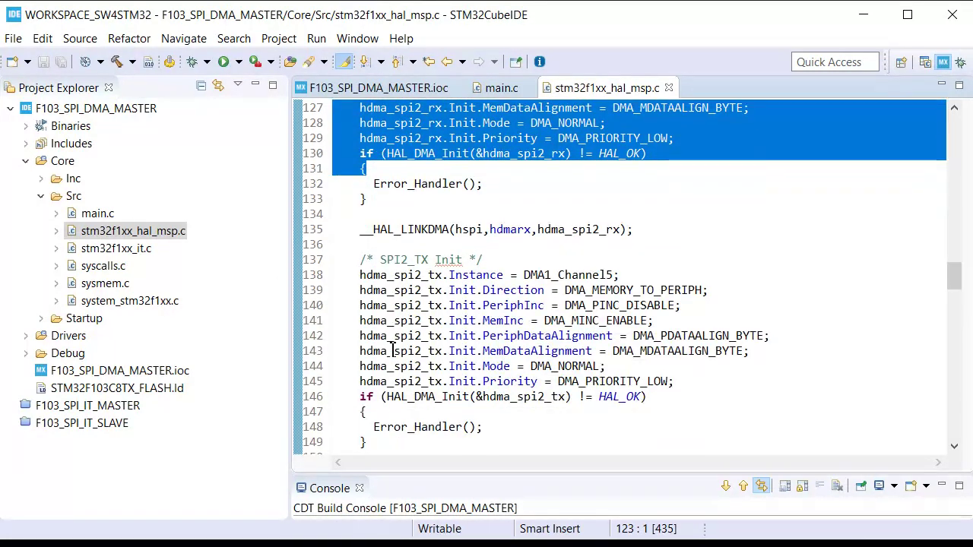